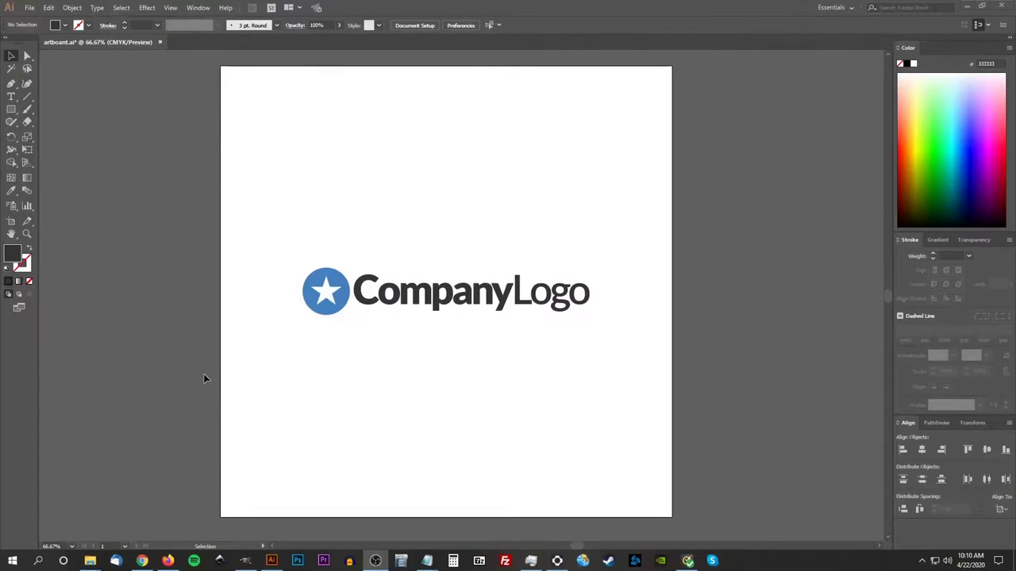
# Step: Set the document color mode to CMYK Color
pyautogui.click(438, 298)
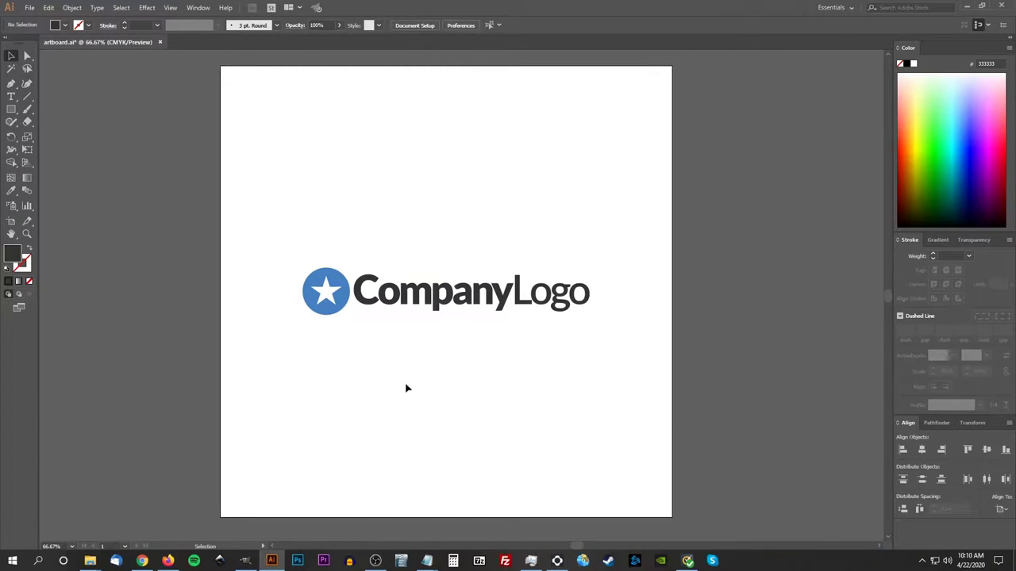
pyautogui.click(32, 7)
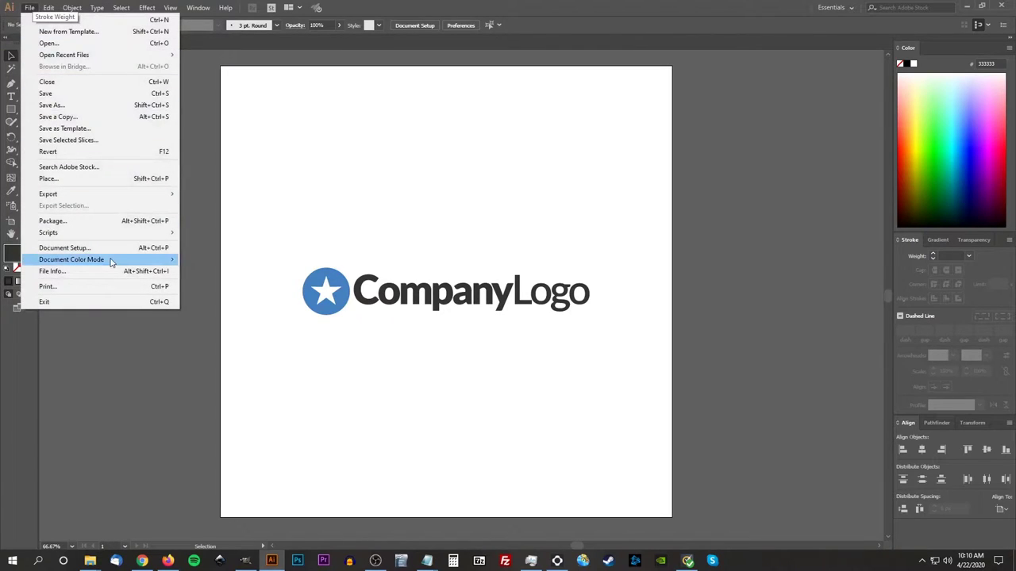
pyautogui.moveTo(113, 260)
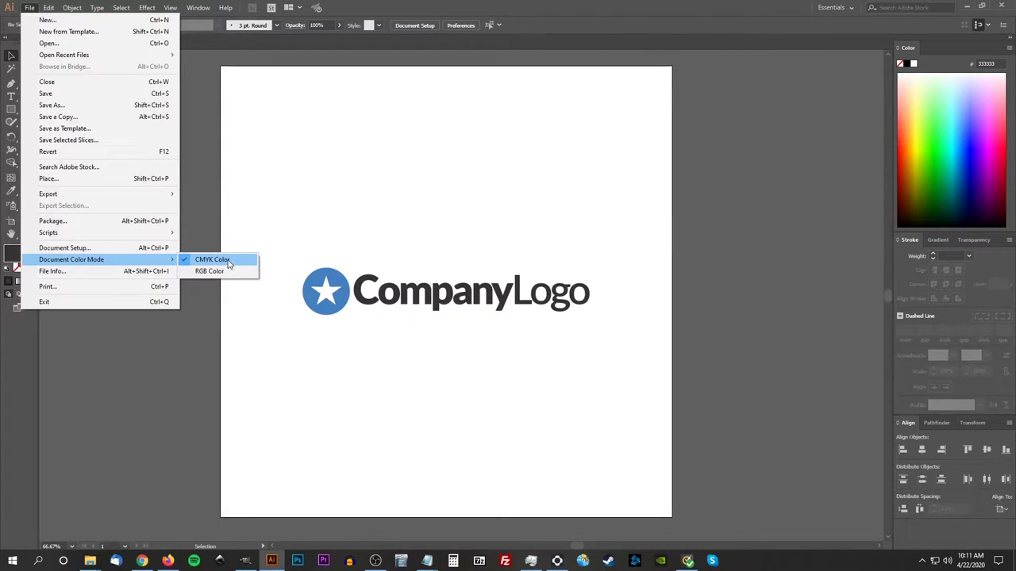
pyautogui.click(228, 263)
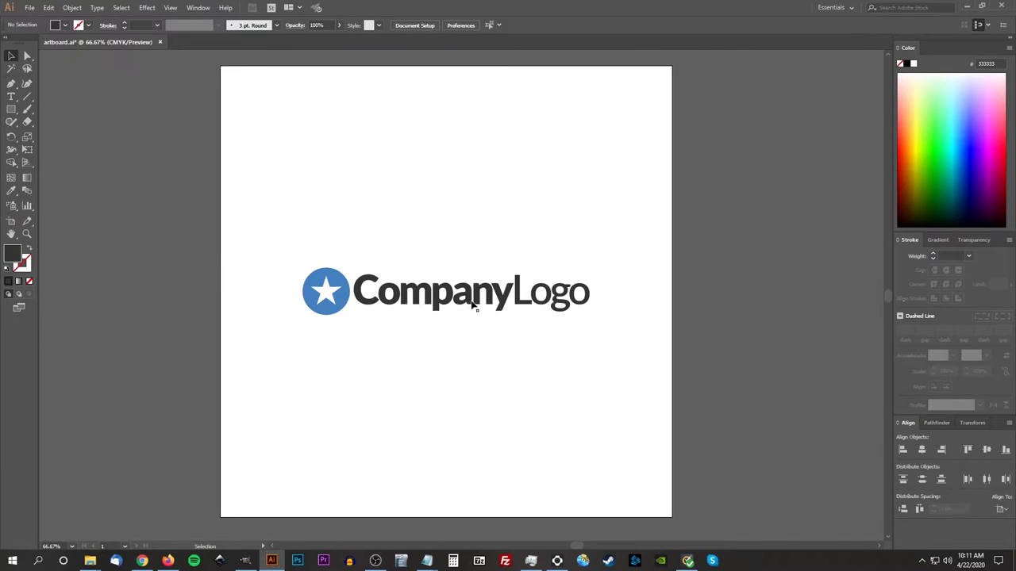
# Step: Select the whole logo on the artboard and check whether Create Outlines is available for its text
pyautogui.moveTo(619, 378); pyautogui.dragTo(368, 207)
pyautogui.click(102, 9)
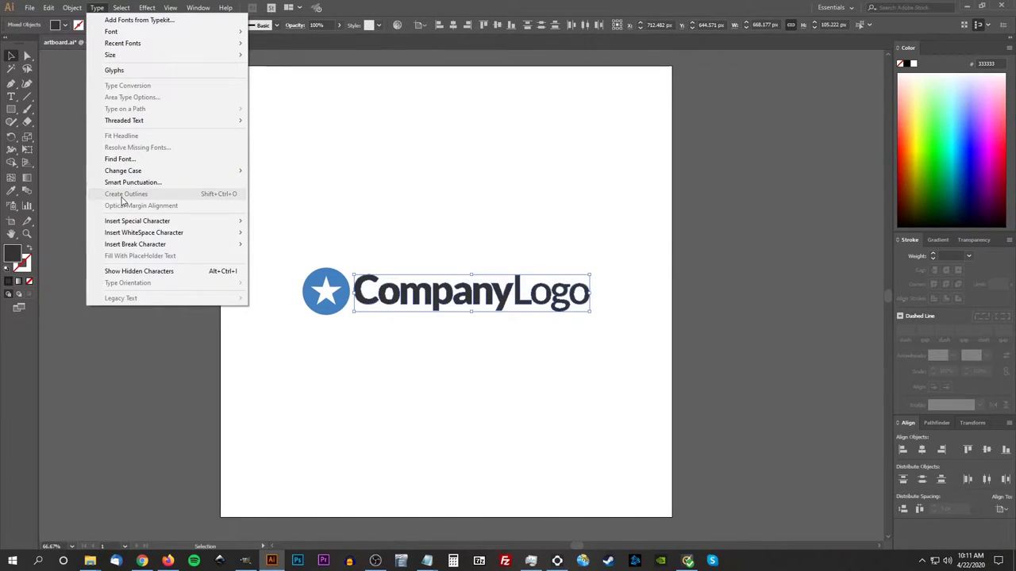
pyautogui.click(365, 361)
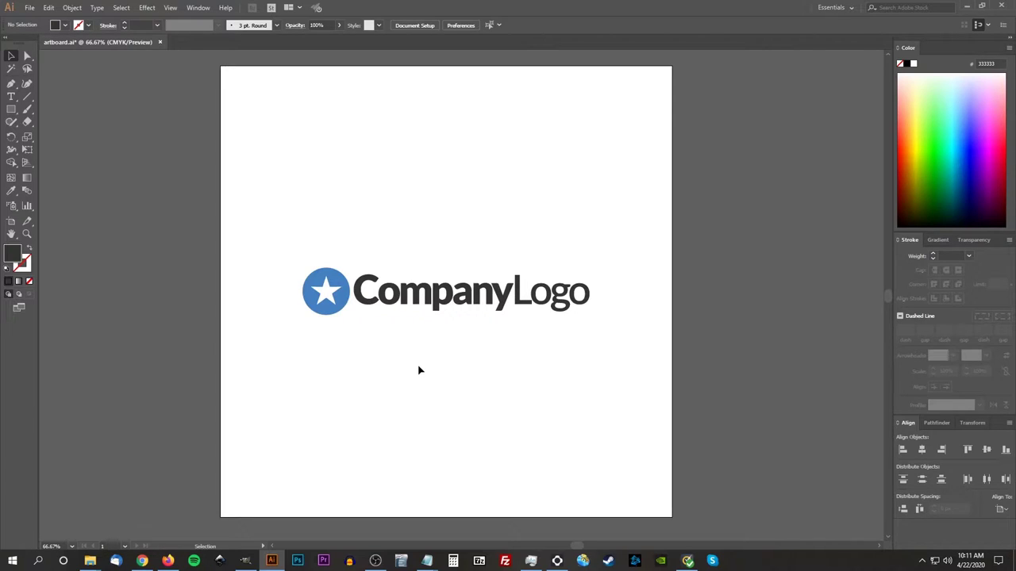
# Step: Examine the logo variations beside the artboard, starting with the two blue-icon full lockups
pyautogui.press('space')
pyautogui.moveTo(358, 331); pyautogui.dragTo(555, 340)
pyautogui.moveTo(183, 320); pyautogui.dragTo(616, 322)
pyautogui.moveTo(300, 338); pyautogui.dragTo(489, 343)
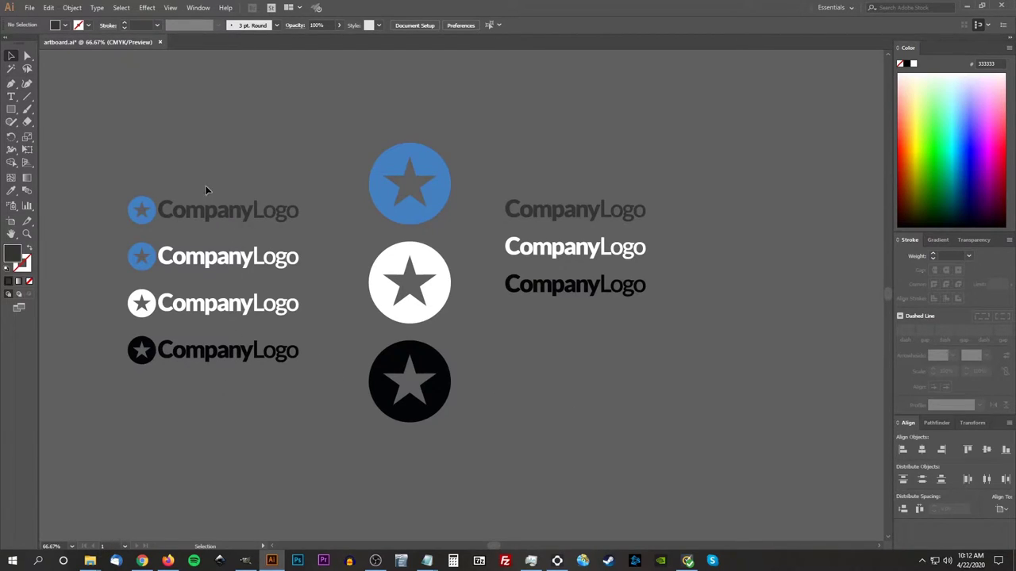
pyautogui.click(172, 213)
pyautogui.click(123, 202)
pyautogui.click(135, 258)
pyautogui.click(165, 270)
# Step: Switch to File Explorer and create a folder named "Logo Files" beside artboard.ai in Logo File Formats
pyautogui.press('super+e')
pyautogui.moveTo(973, 119); pyautogui.dragTo(521, 133)
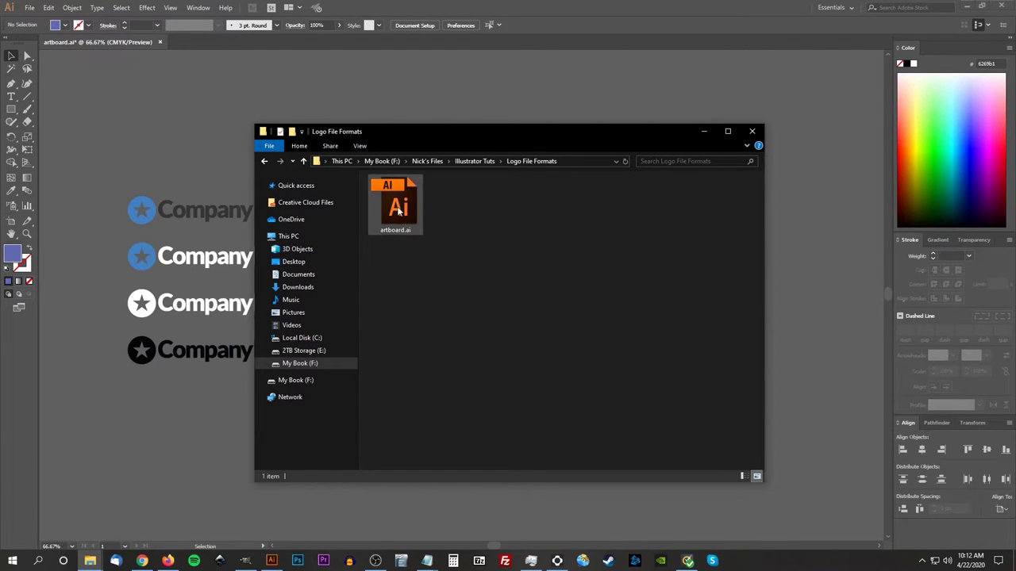
pyautogui.rightClick(484, 254)
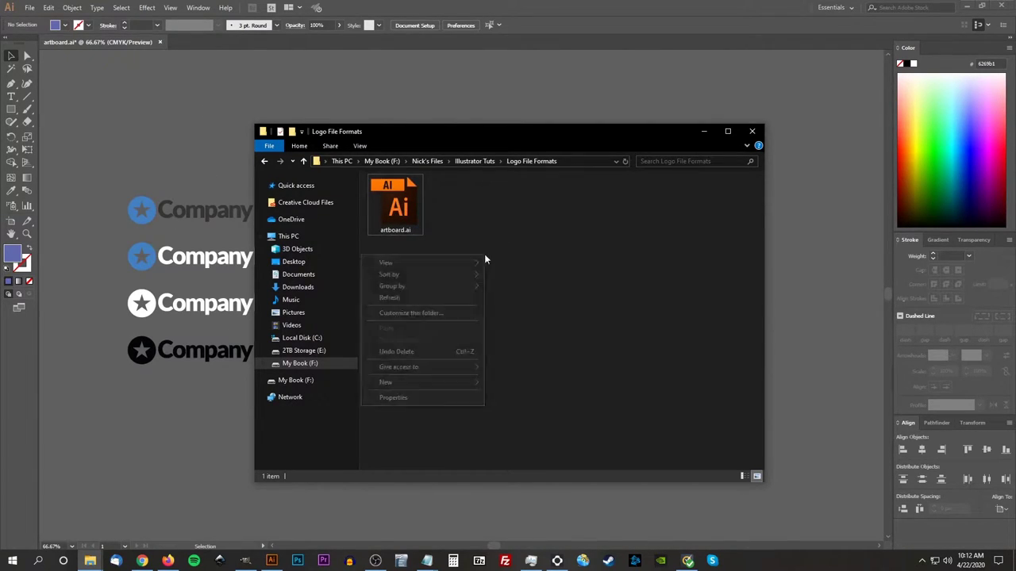
pyautogui.moveTo(458, 378)
pyautogui.click(511, 383)
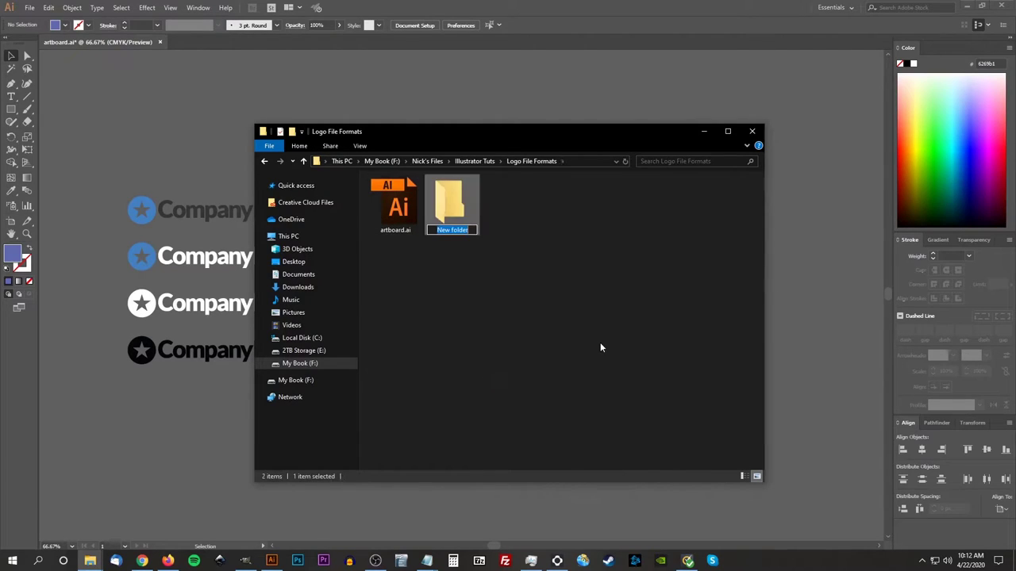
pyautogui.write('Logo Files')
pyautogui.press('Return')
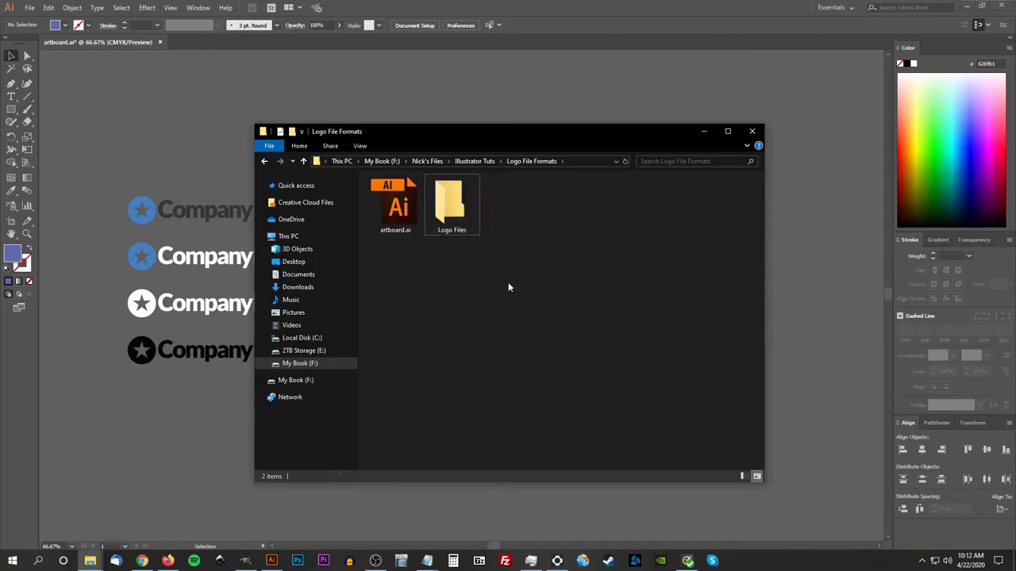
# Step: Open the Logo Files folder and create a subfolder named "Full Lockup" in it
pyautogui.click(467, 212)
pyautogui.doubleClick(466, 212)
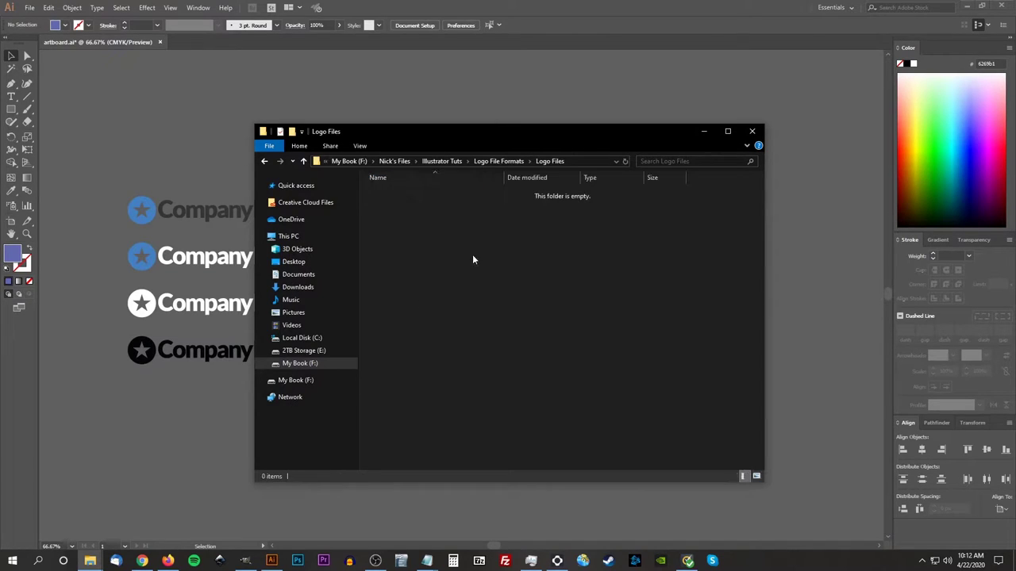
pyautogui.rightClick(405, 254)
pyautogui.click(465, 304)
pyautogui.rightClick(465, 264)
pyautogui.moveTo(421, 389)
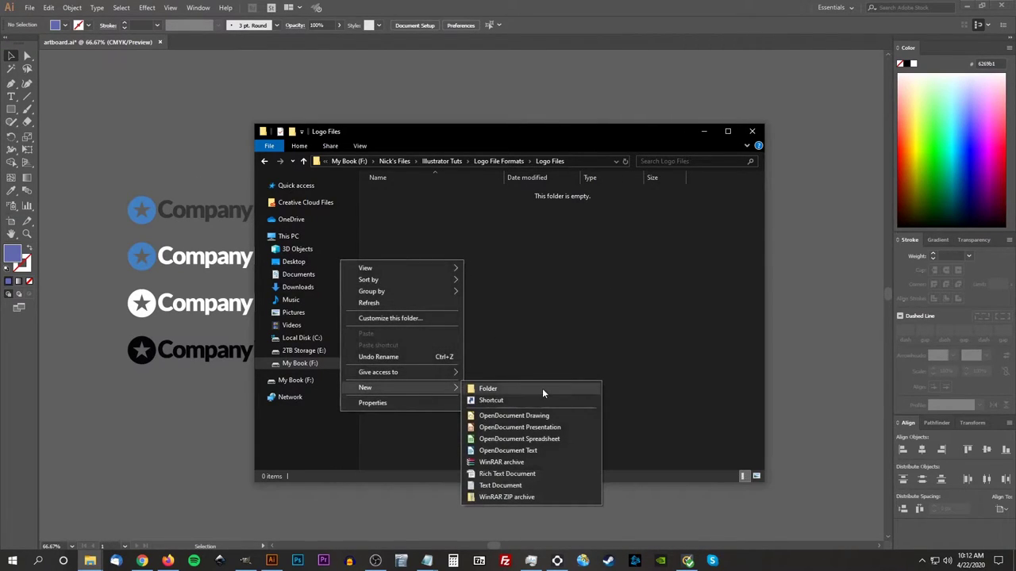
pyautogui.click(542, 388)
pyautogui.write('Full Lockup')
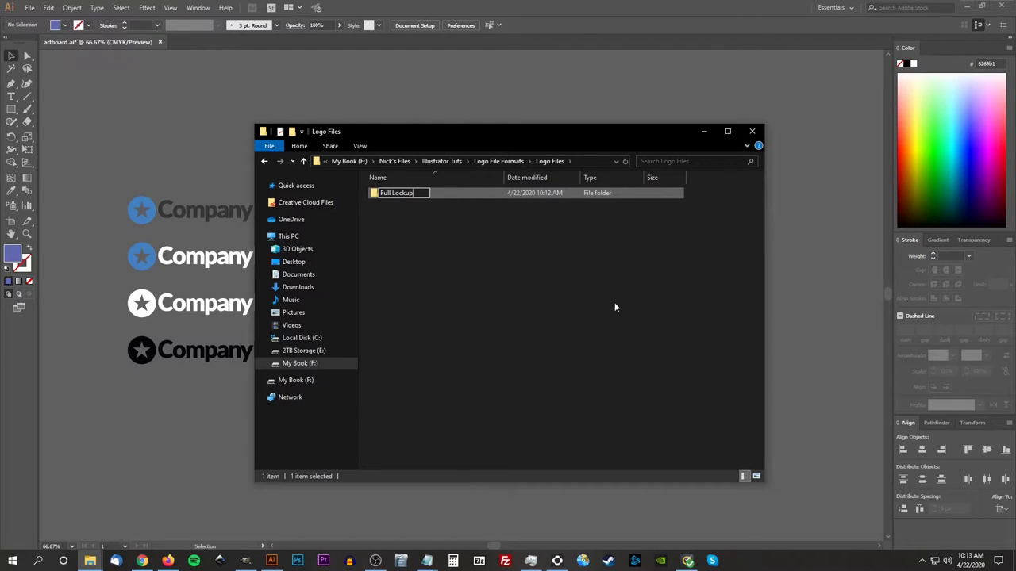
# Step: Add a subfolder named "Iconic Mark" to the Logo Files folder
pyautogui.rightClick(479, 268)
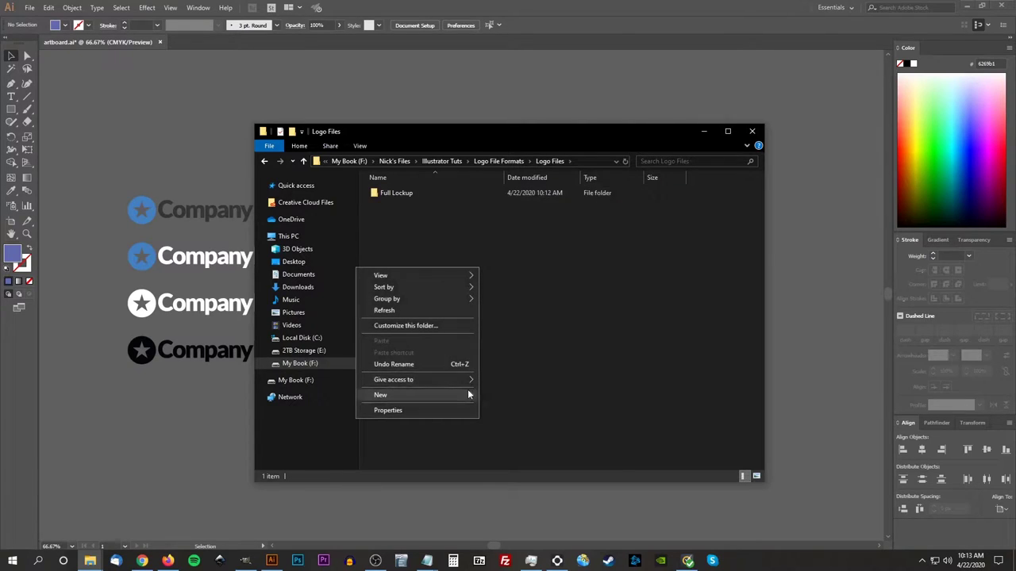
pyautogui.click(484, 391)
pyautogui.write('Iconic Mark')
pyautogui.press('Return')
pyautogui.click(465, 261)
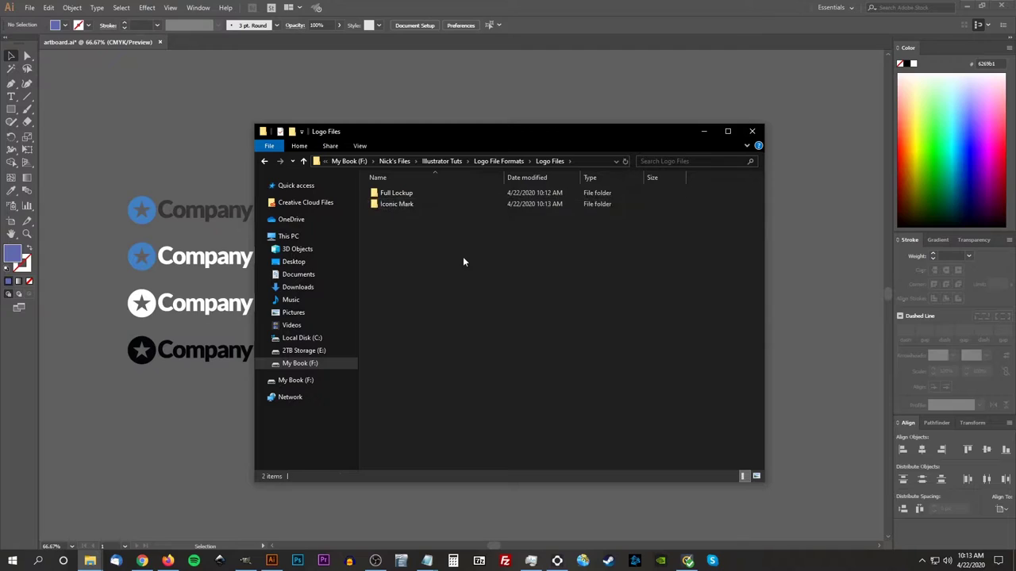
# Step: Add a subfolder named "Wordmark" to the Logo Files folder
pyautogui.rightClick(465, 262)
pyautogui.moveTo(414, 383)
pyautogui.click(493, 382)
pyautogui.write('Wordmark')
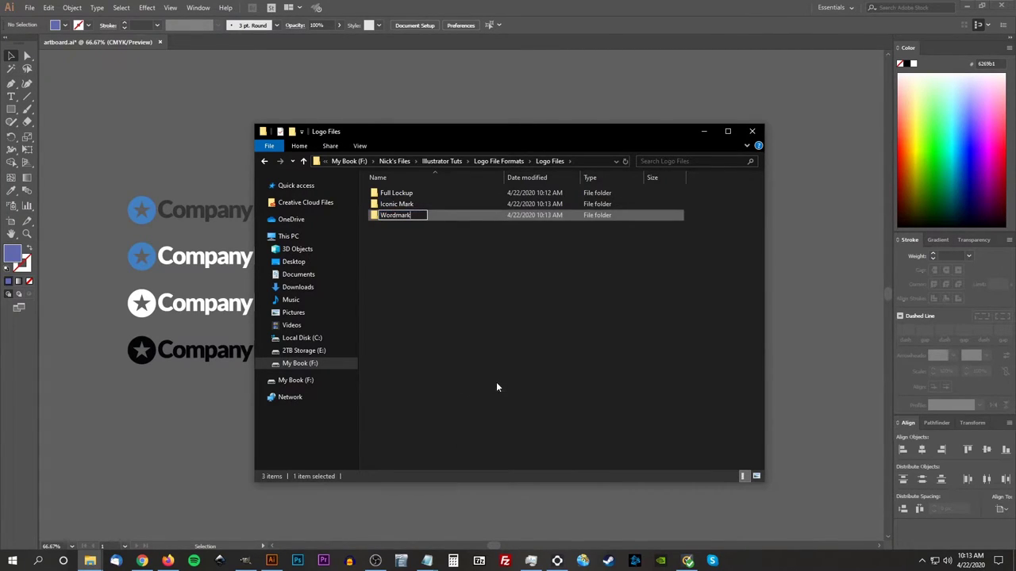
pyautogui.press('Return')
pyautogui.click(456, 250)
# Step: Add a subfolder named "Master File" to Logo Files and move the folder window out of the way of the artwork
pyautogui.rightClick(457, 250)
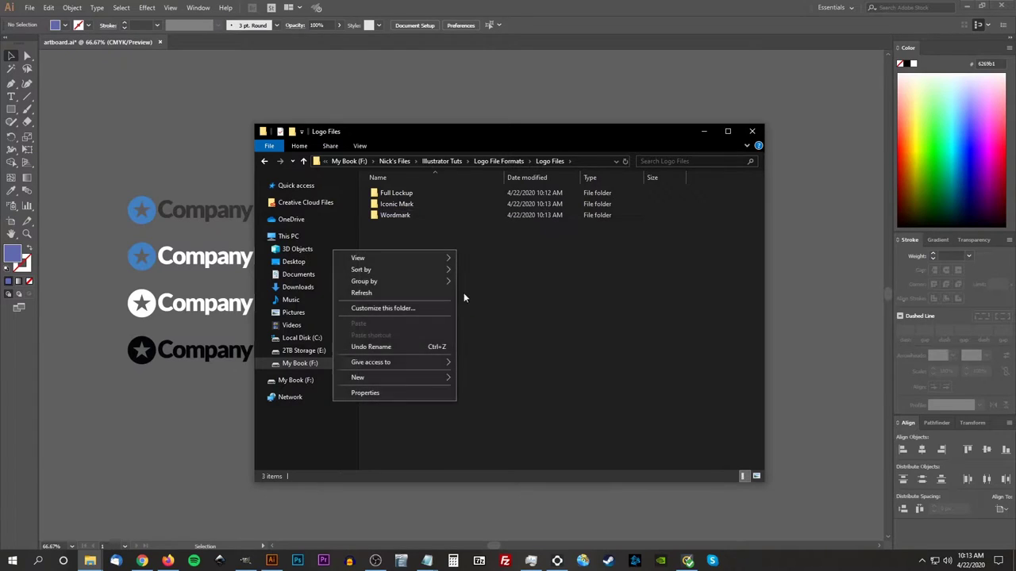
pyautogui.moveTo(417, 379)
pyautogui.click(485, 381)
pyautogui.write('Master File')
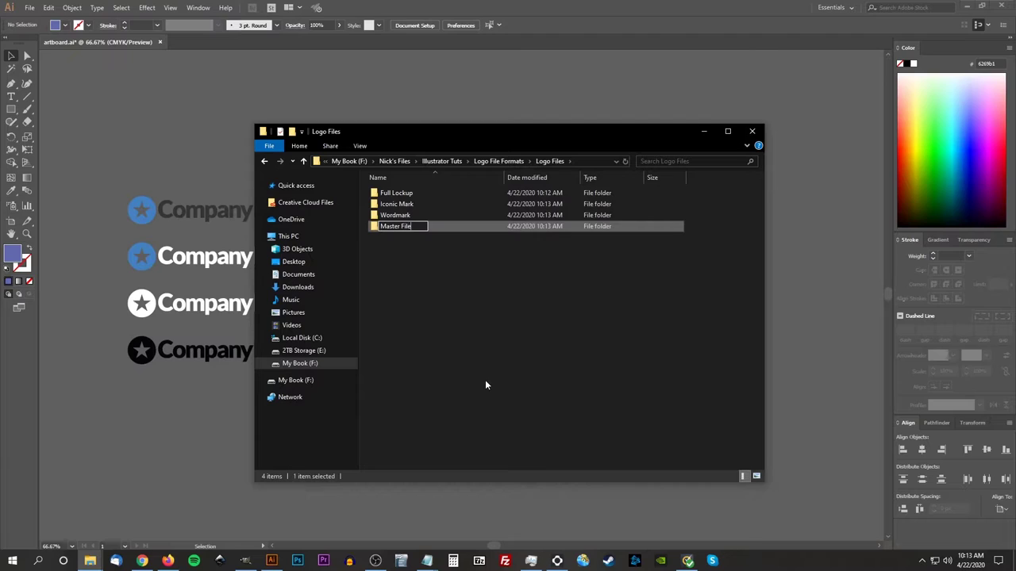
pyautogui.press('Return')
pyautogui.click(416, 343)
pyautogui.moveTo(488, 130); pyautogui.dragTo(1015, 129)
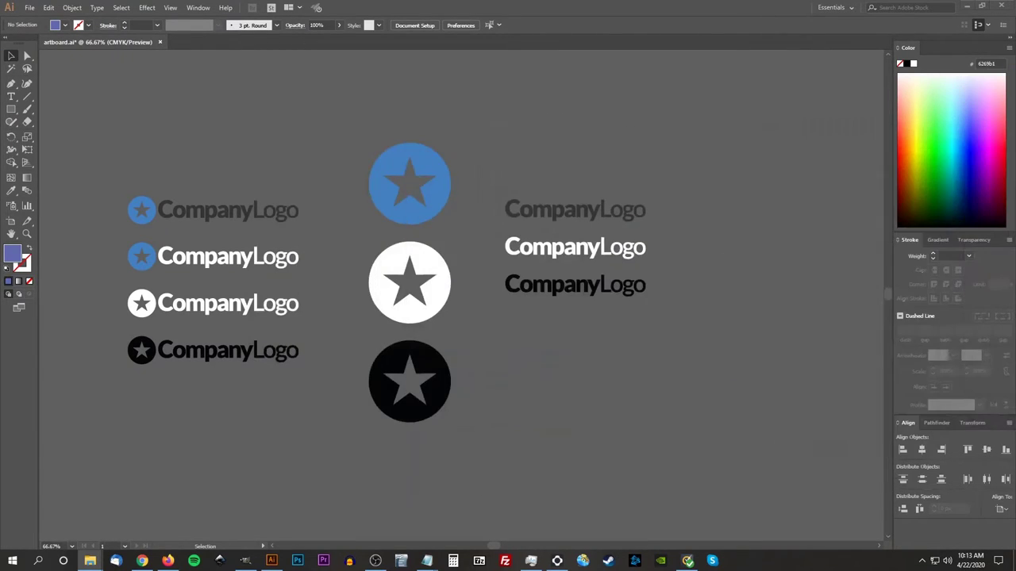
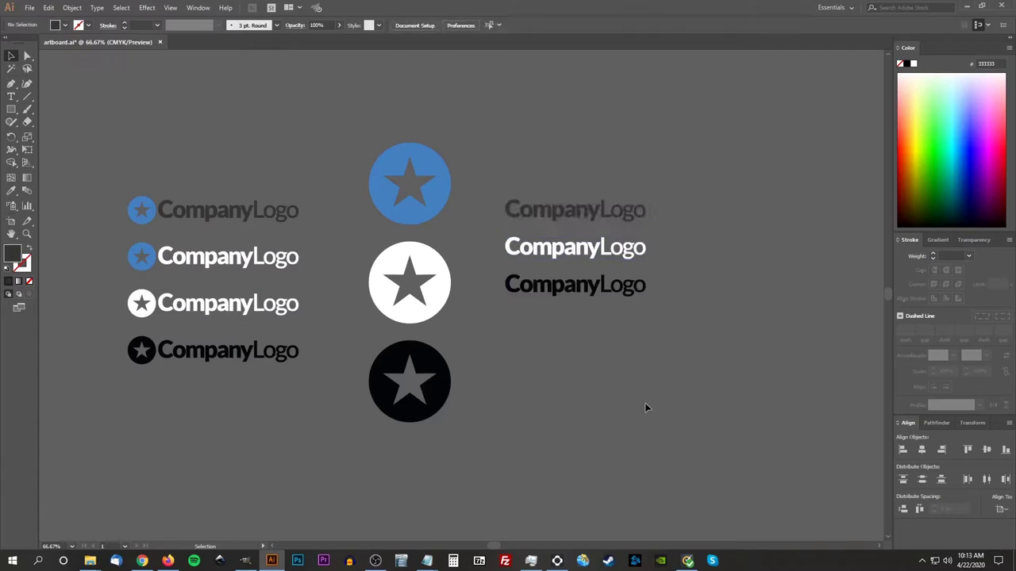
# Step: Examine the black full lockup and the blue, white and black versions of the star icon in Illustrator
pyautogui.click(251, 353)
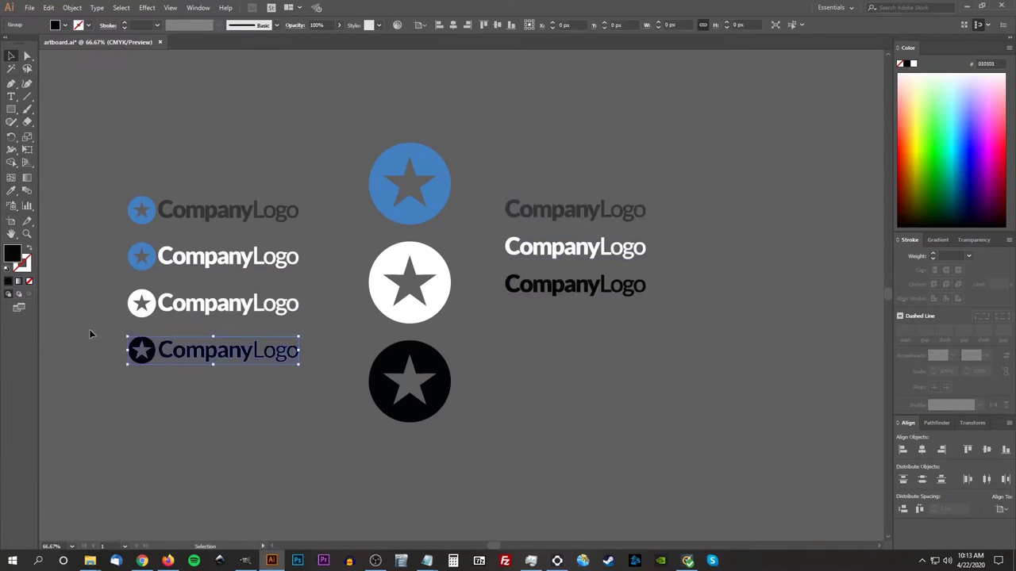
pyautogui.click(194, 436)
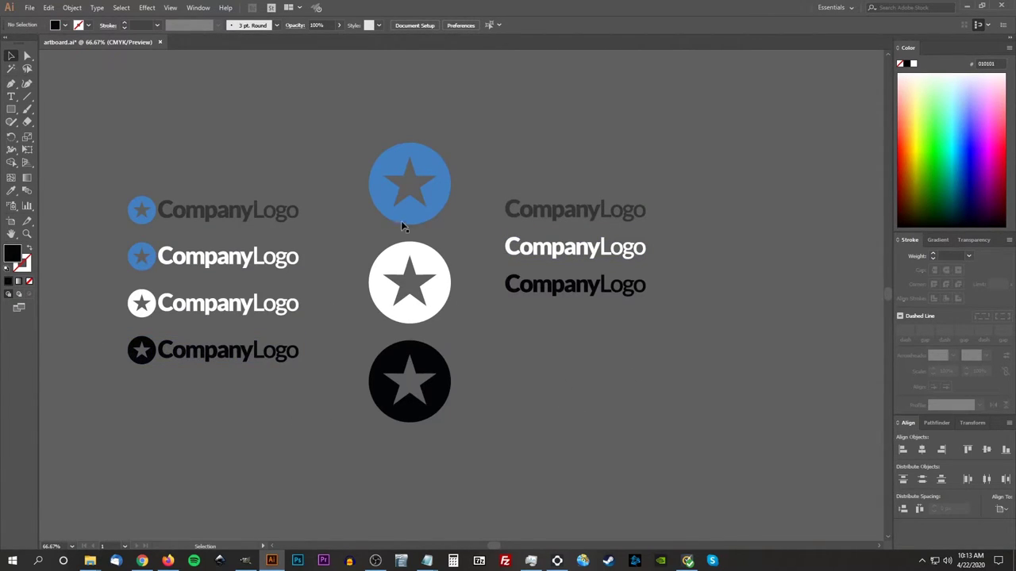
pyautogui.click(437, 292)
pyautogui.click(442, 199)
pyautogui.click(435, 268)
pyautogui.click(427, 378)
pyautogui.click(432, 407)
pyautogui.click(564, 381)
# Step: Delete the logo from the artboard, leaving the variations beside it in place
pyautogui.scroll(2, 412, 262)
pyautogui.scroll(-2, 277, 296)
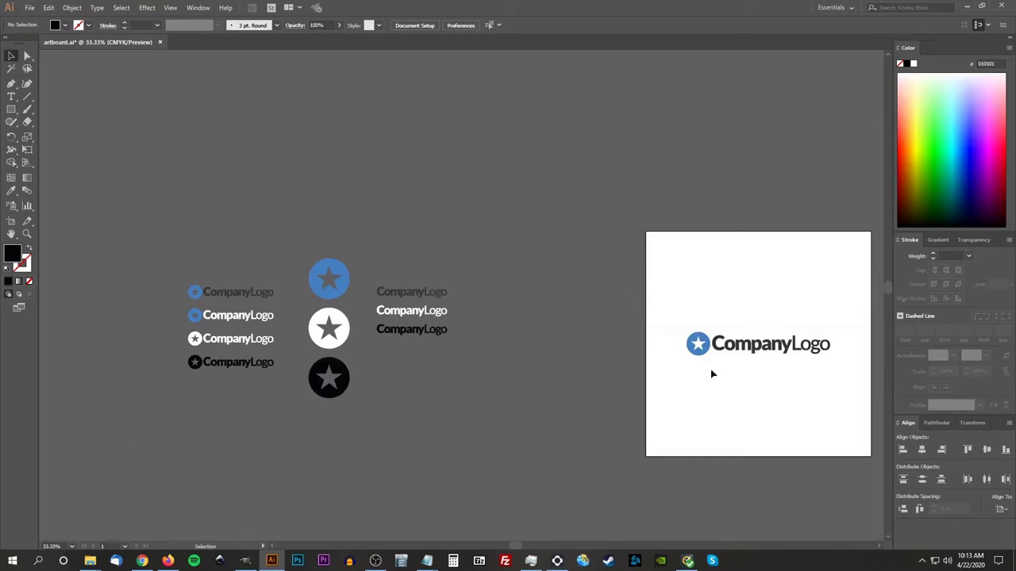
pyautogui.moveTo(846, 386); pyautogui.dragTo(646, 295)
pyautogui.press('Delete')
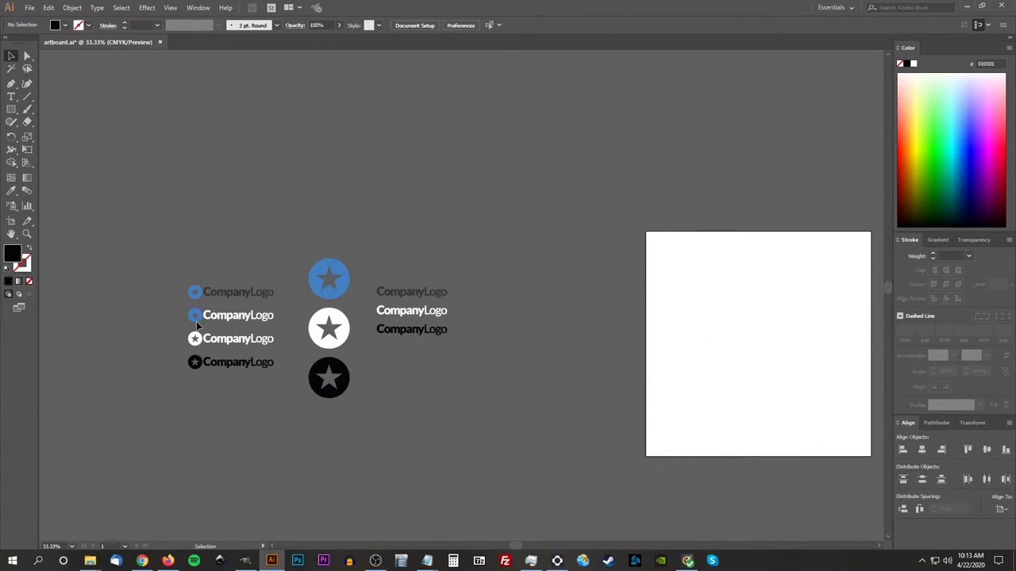
# Step: Move the four full lockups away from the other variations, scale them to 1280 px wide, and shift them aside
pyautogui.moveTo(281, 414); pyautogui.dragTo(278, 412)
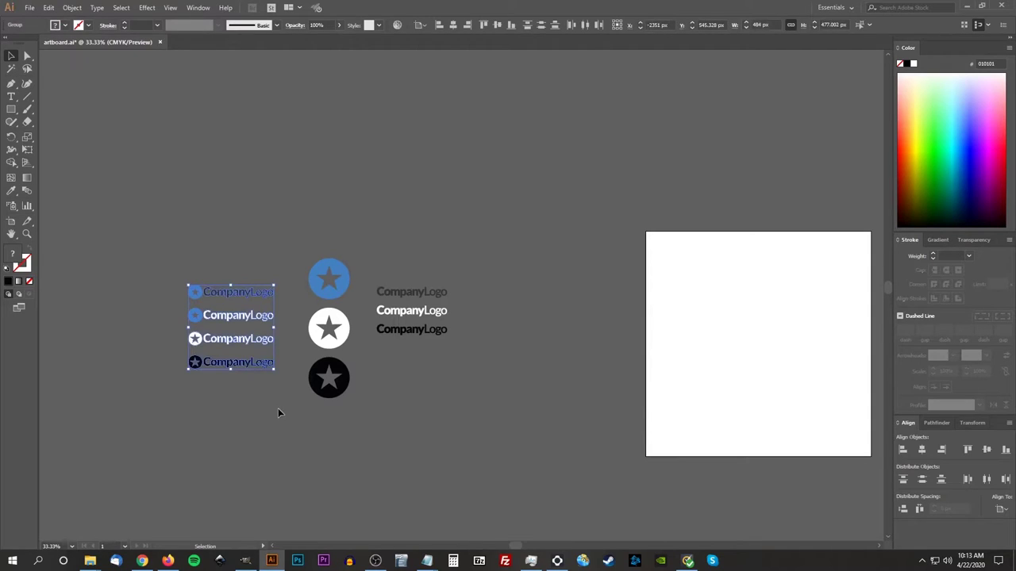
pyautogui.hotkey('ctrl', '-')
pyautogui.moveTo(245, 355); pyautogui.dragTo(515, 136)
pyautogui.moveTo(693, 150); pyautogui.dragTo(623, 242)
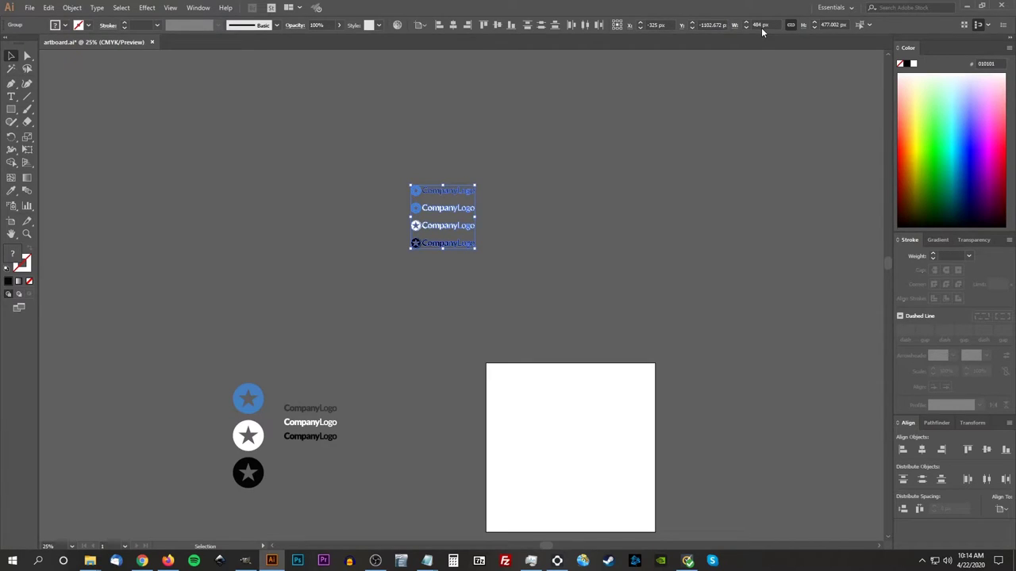
pyautogui.click(759, 25)
pyautogui.write('1280')
pyautogui.press('Return')
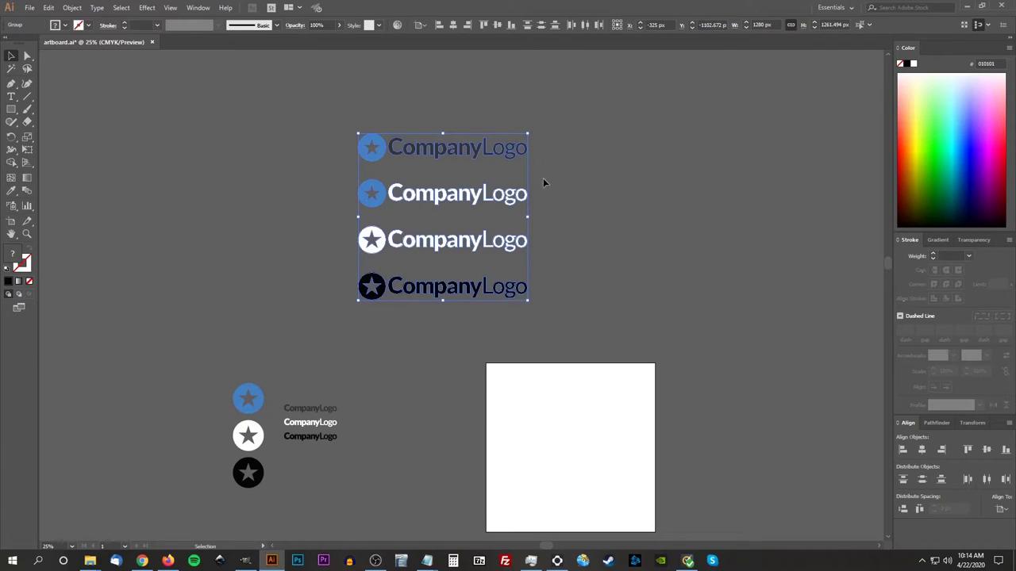
pyautogui.moveTo(446, 151); pyautogui.dragTo(211, 116)
# Step: Move the three star icons next to the enlarged full lockups and set their width to 1280 px
pyautogui.moveTo(202, 385); pyautogui.dragTo(259, 499)
pyautogui.moveTo(258, 430); pyautogui.dragTo(454, 173)
pyautogui.doubleClick(766, 25)
pyautogui.write('1')
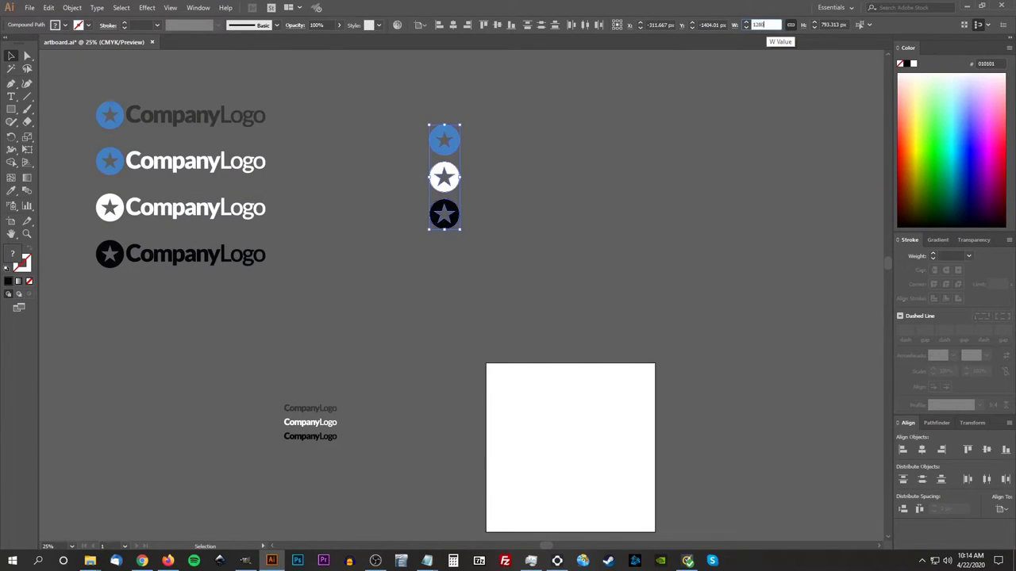
pyautogui.press('Return')
# Step: Move the three wordmarks to the far side of the star icons, scale them to 1280 px wide, and nudge them closer
pyautogui.scroll(-1, 642, 256)
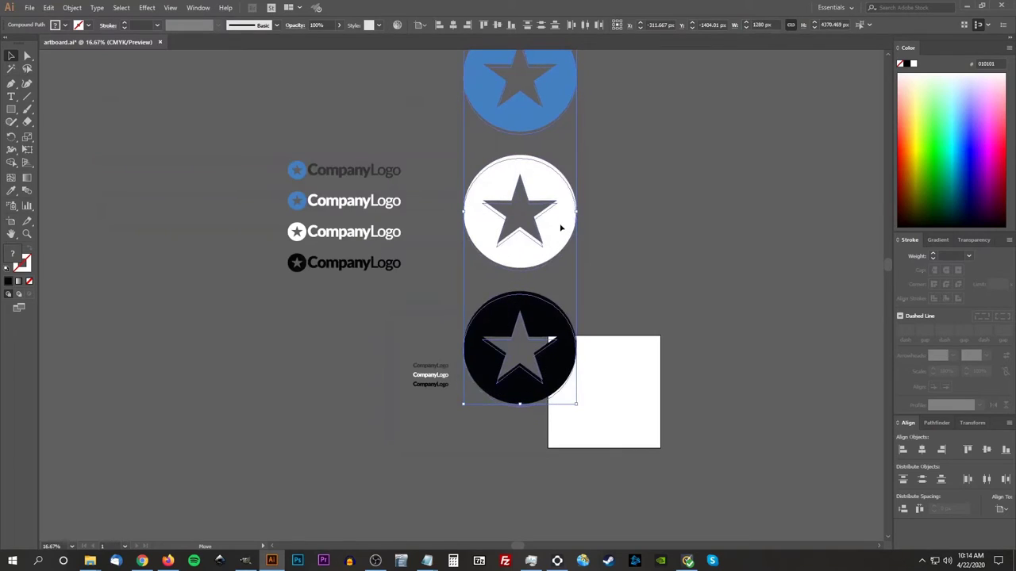
pyautogui.moveTo(417, 381); pyautogui.dragTo(684, 230)
pyautogui.click(766, 24)
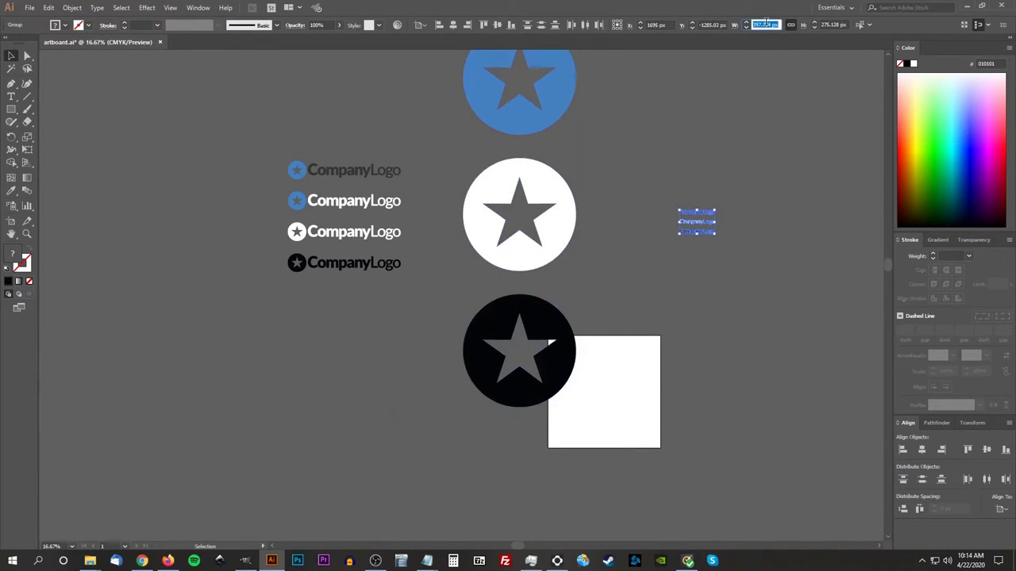
pyautogui.write('1280')
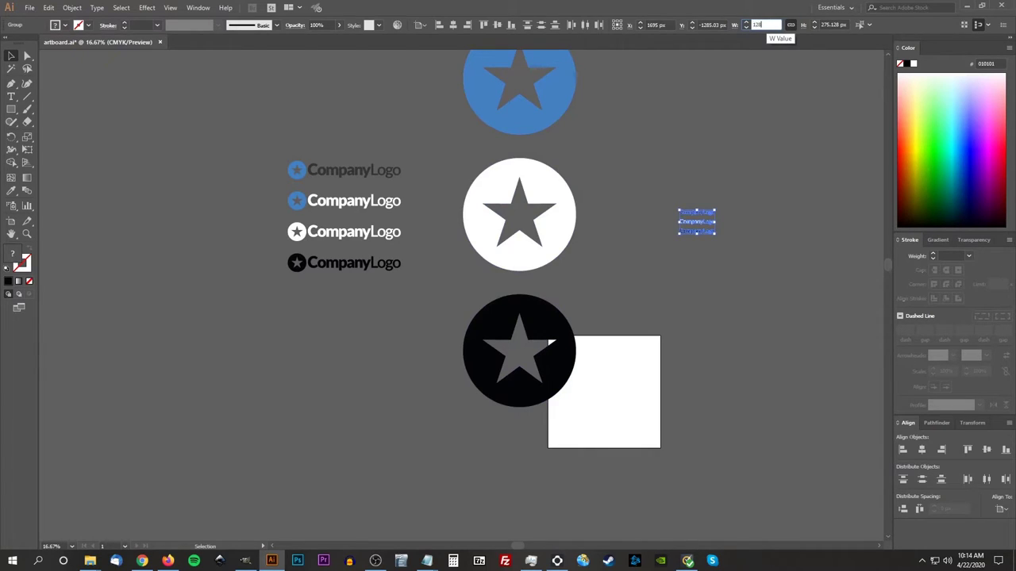
pyautogui.press('Return')
pyautogui.click(670, 224)
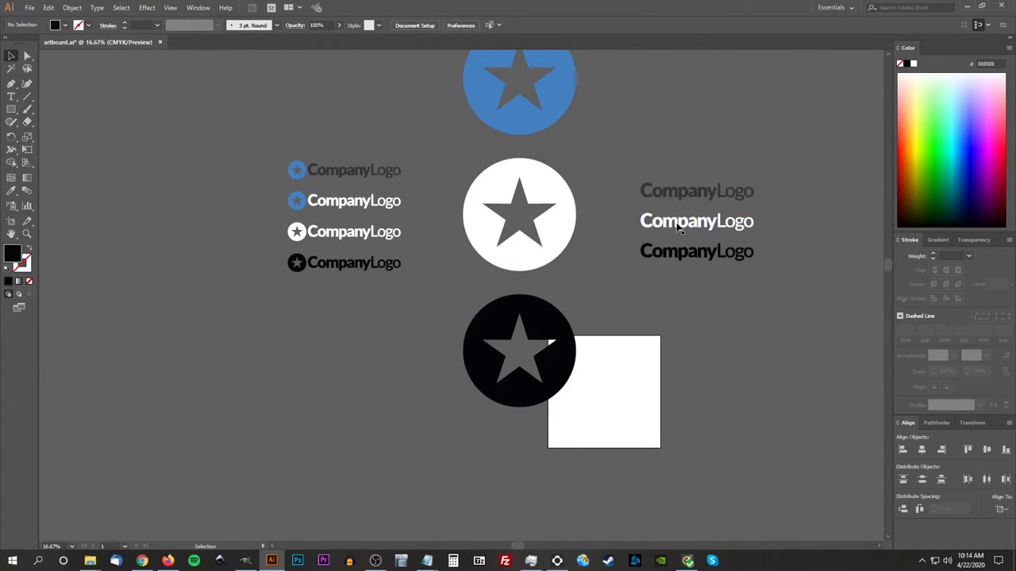
pyautogui.moveTo(666, 195); pyautogui.dragTo(655, 193)
pyautogui.click(737, 340)
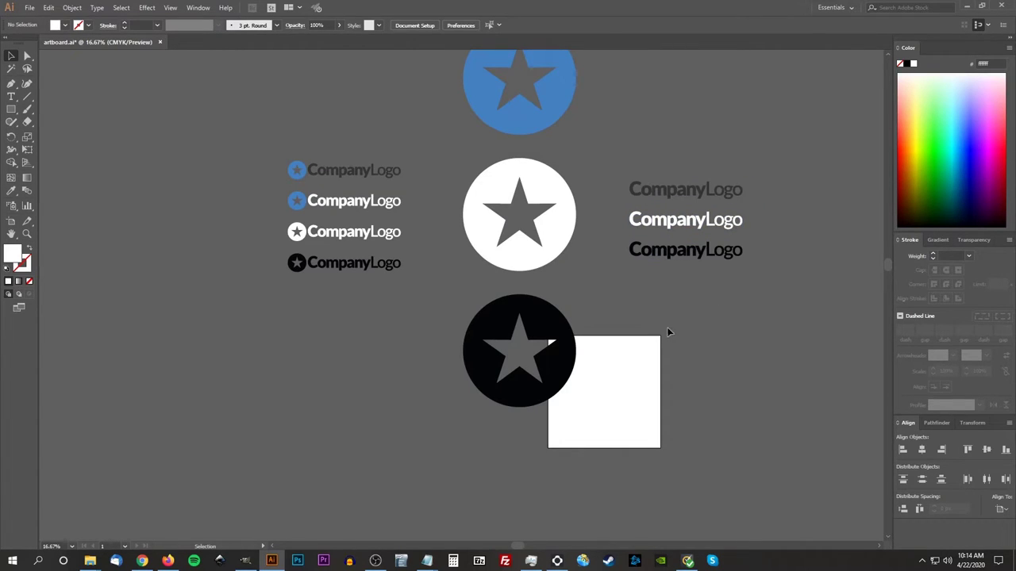
pyautogui.moveTo(543, 259); pyautogui.dragTo(495, 354)
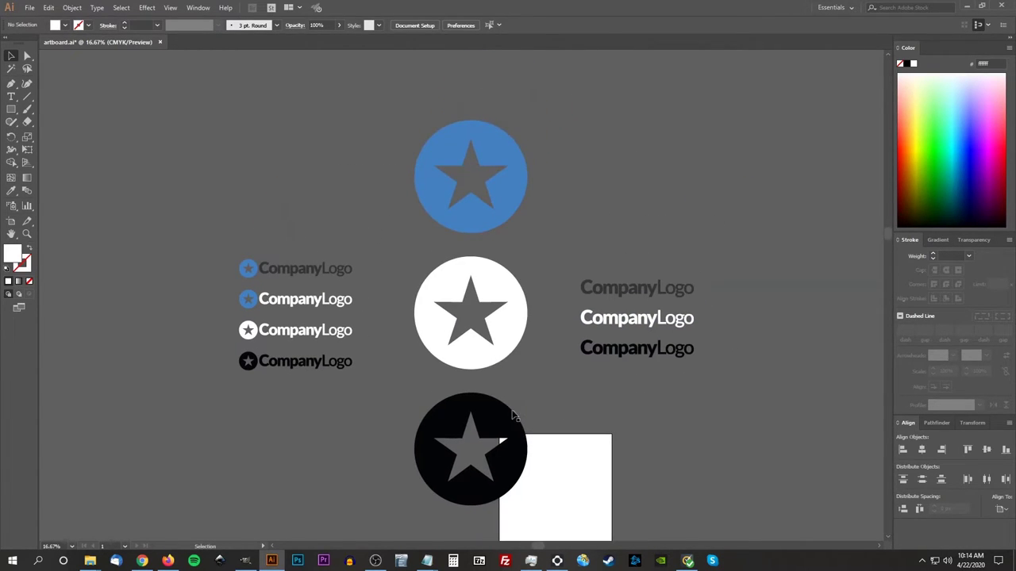
# Step: Create an artboard fitted to each of the four full lockups
pyautogui.scroll(2, 269, 346)
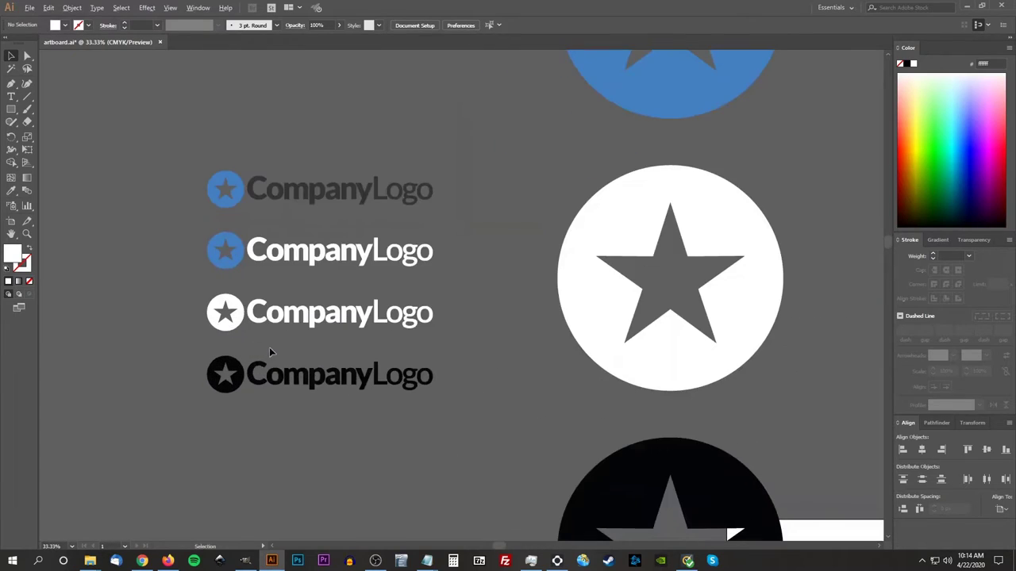
pyautogui.click(12, 223)
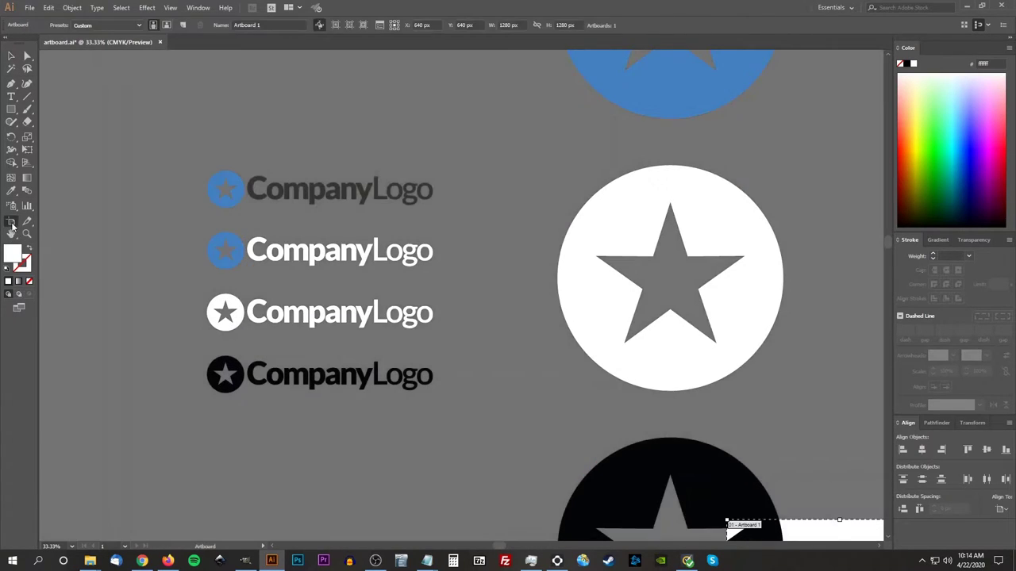
pyautogui.click(236, 194)
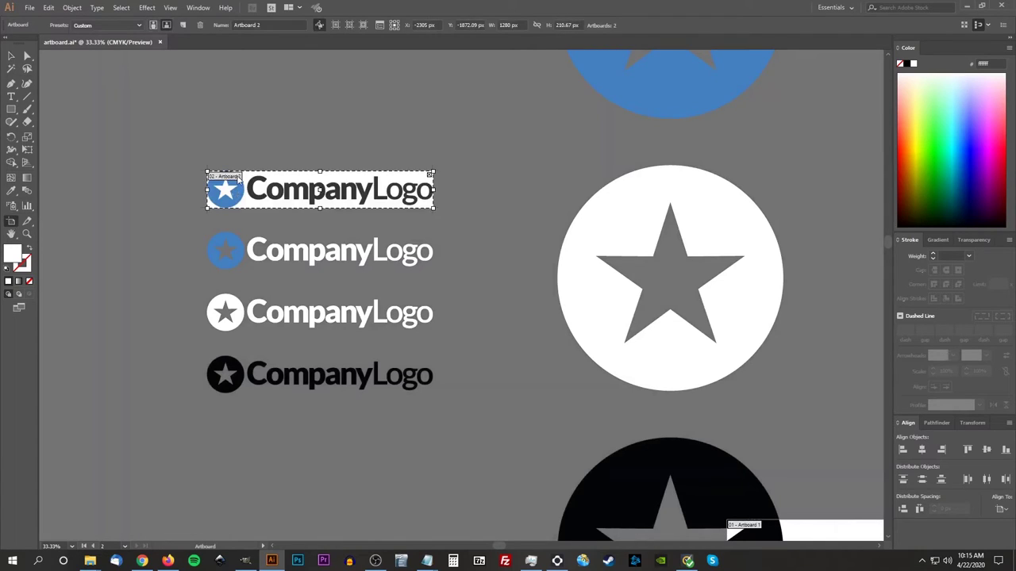
pyautogui.click(240, 258)
pyautogui.click(237, 316)
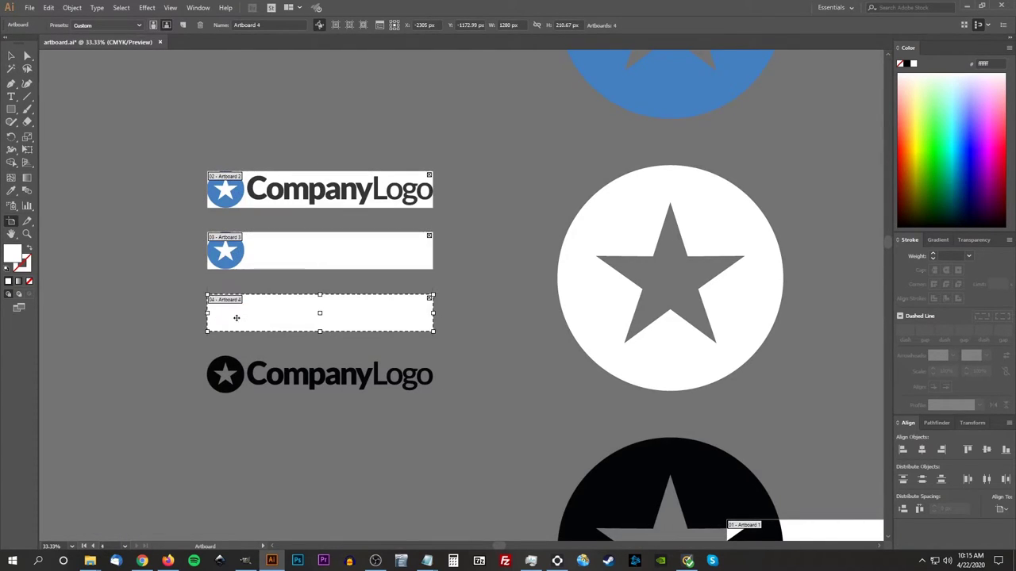
pyautogui.click(233, 389)
# Step: Create an artboard fitted to each of the three star icons
pyautogui.hotkey('ctrl', '-')
pyautogui.hscroll(5, 612, 252)
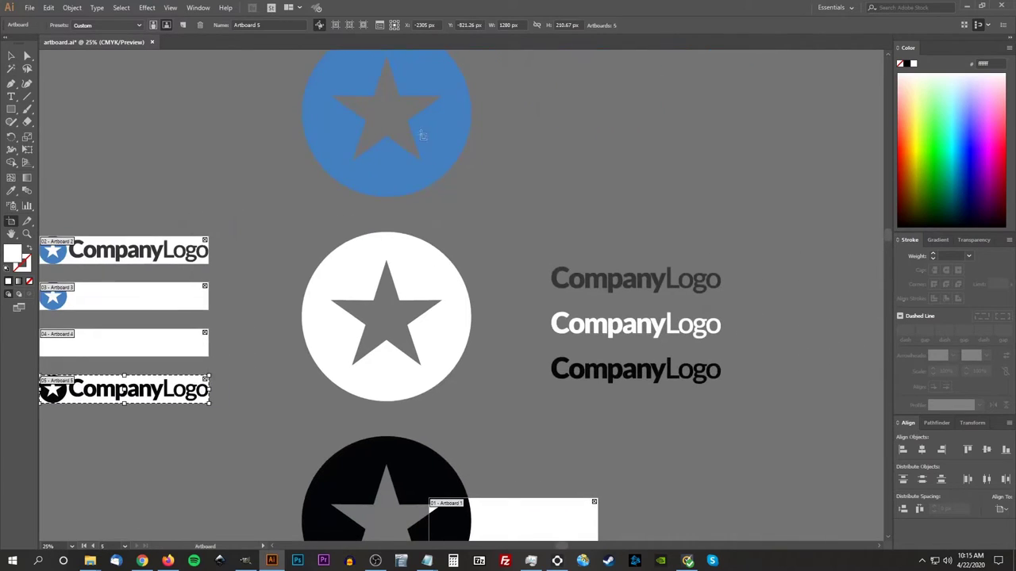
pyautogui.click(441, 139)
pyautogui.click(441, 280)
pyautogui.click(435, 461)
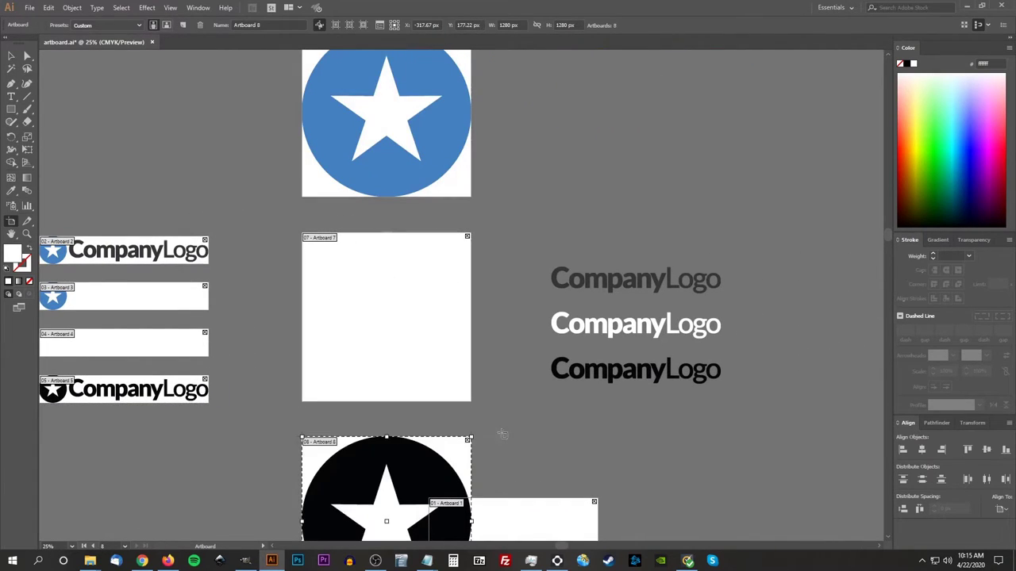
# Step: Create an artboard fitted to each of the three wordmarks
pyautogui.click(622, 282)
pyautogui.click(622, 324)
pyautogui.click(616, 374)
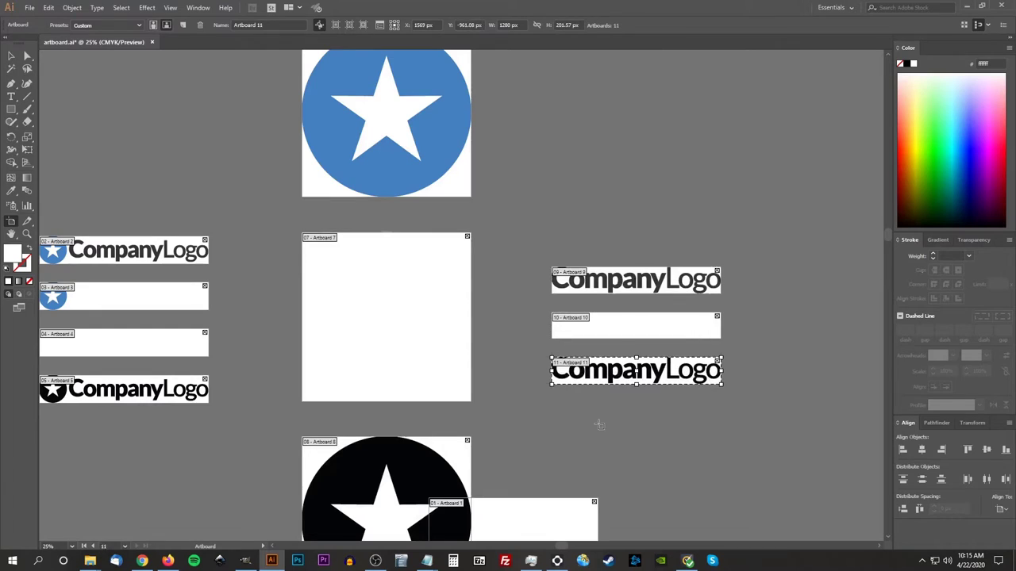
# Step: Delete the original empty square artboard that overlaps the black star icon
pyautogui.moveTo(551, 450); pyautogui.dragTo(514, 239)
pyautogui.click(557, 294)
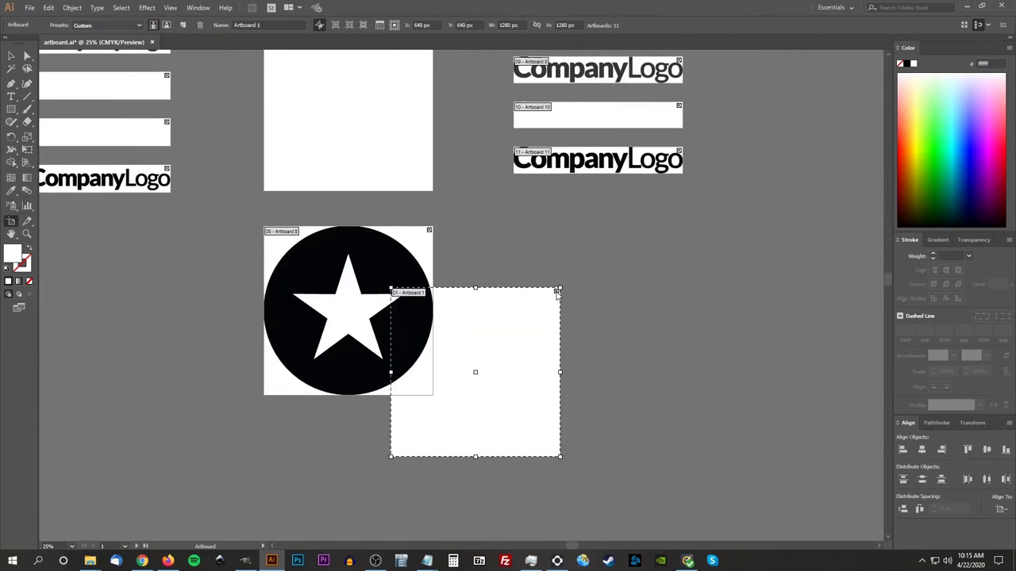
pyautogui.moveTo(374, 131); pyautogui.dragTo(510, 354)
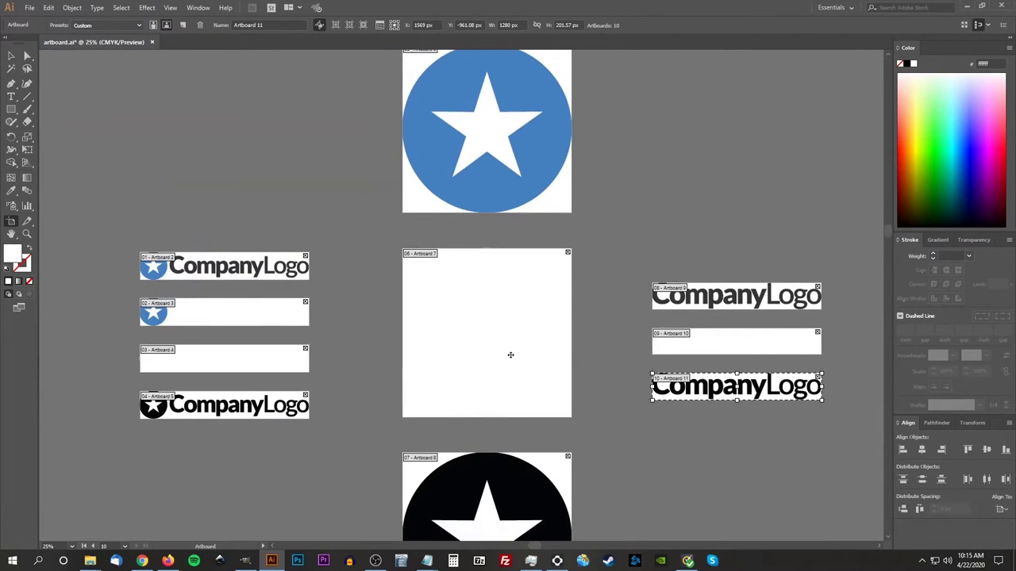
# Step: Name the artboard of the full-colour lockup with dark text Lockup-Color
pyautogui.click(231, 254)
pyautogui.hotkey('ctrl', '=')
pyautogui.moveTo(230, 320); pyautogui.dragTo(241, 289)
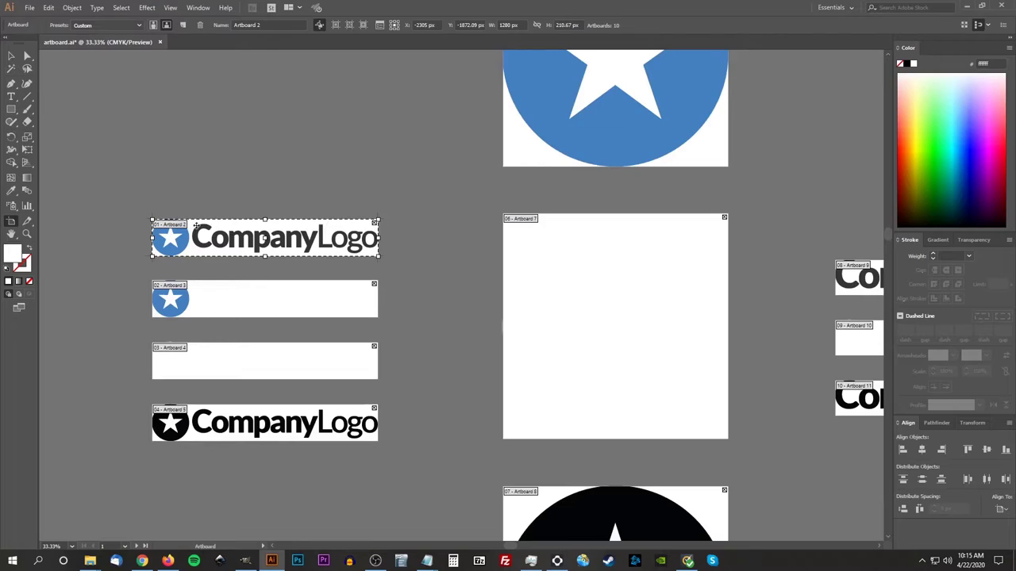
pyautogui.click(259, 25)
pyautogui.write('Lockup-Color')
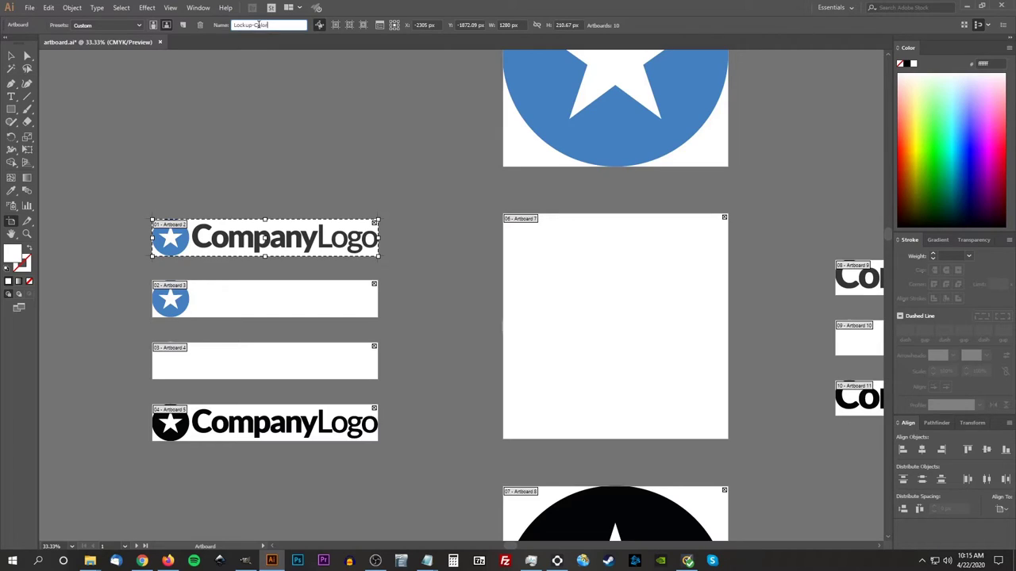
pyautogui.press('Return')
# Step: Name the artboard of the lockup with the blue icon and white text Lockup-Inverted-Color
pyautogui.click(233, 283)
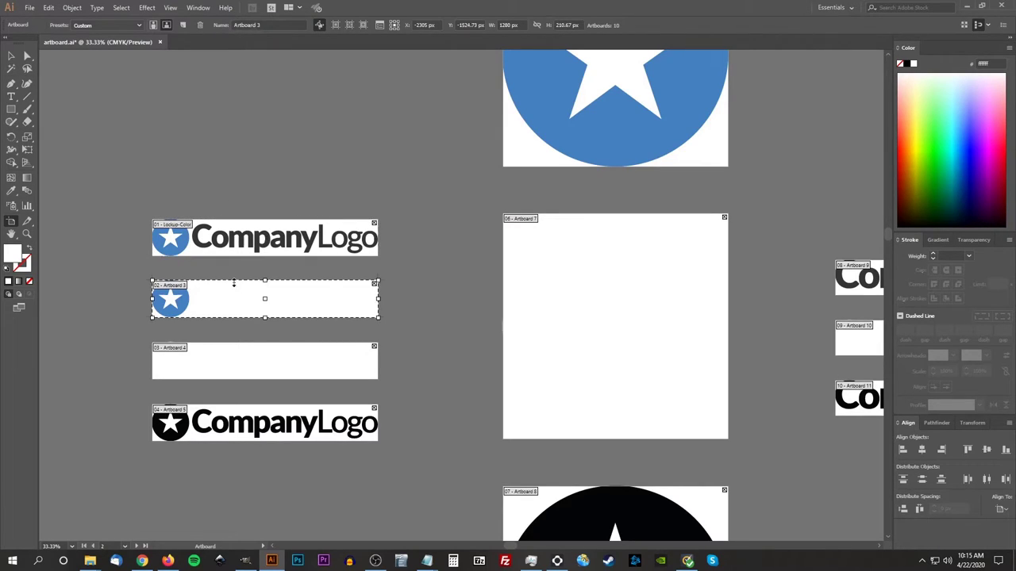
pyautogui.click(264, 23)
pyautogui.write('Lockup-')
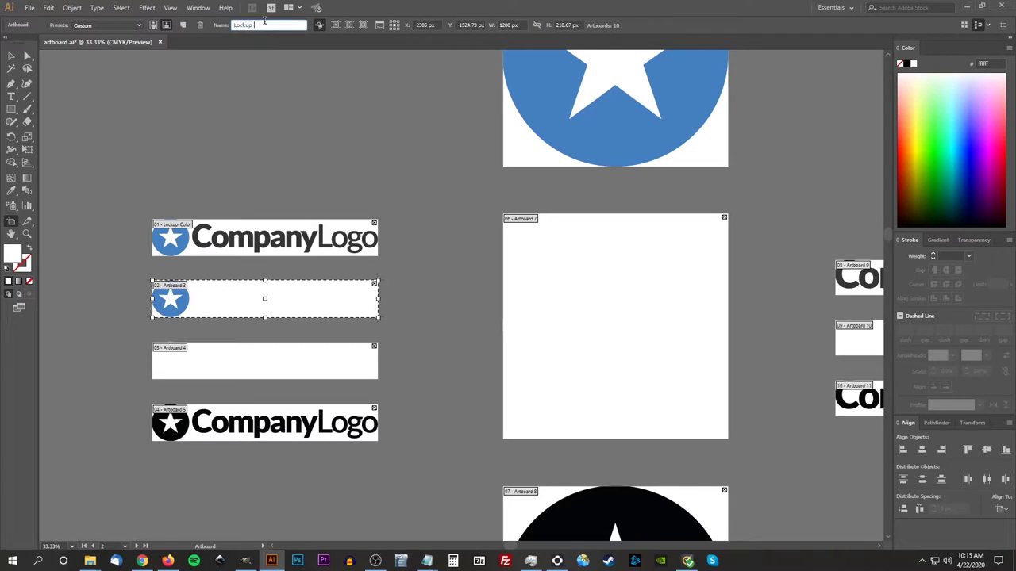
pyautogui.write('Inverted-Color')
pyautogui.press('Return')
# Step: Name the artboard of the all-white lockup Lockup-White
pyautogui.click(178, 357)
pyautogui.click(280, 22)
pyautogui.write('L')
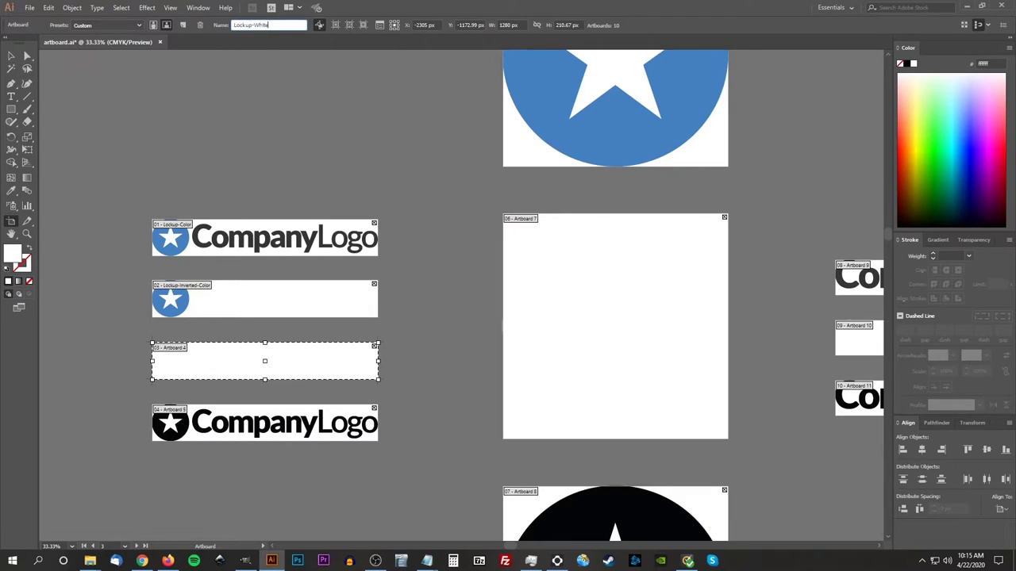
pyautogui.write('ockup-White')
pyautogui.press('Return')
# Step: Name the artboard of the black lockup Lockup-Black
pyautogui.click(199, 437)
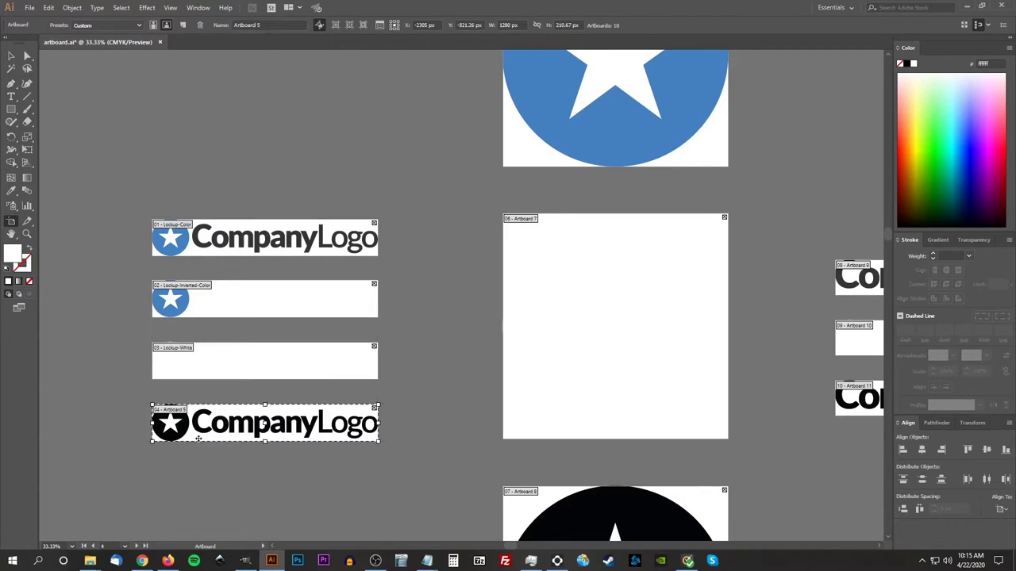
pyautogui.click(274, 25)
pyautogui.write('Locku')
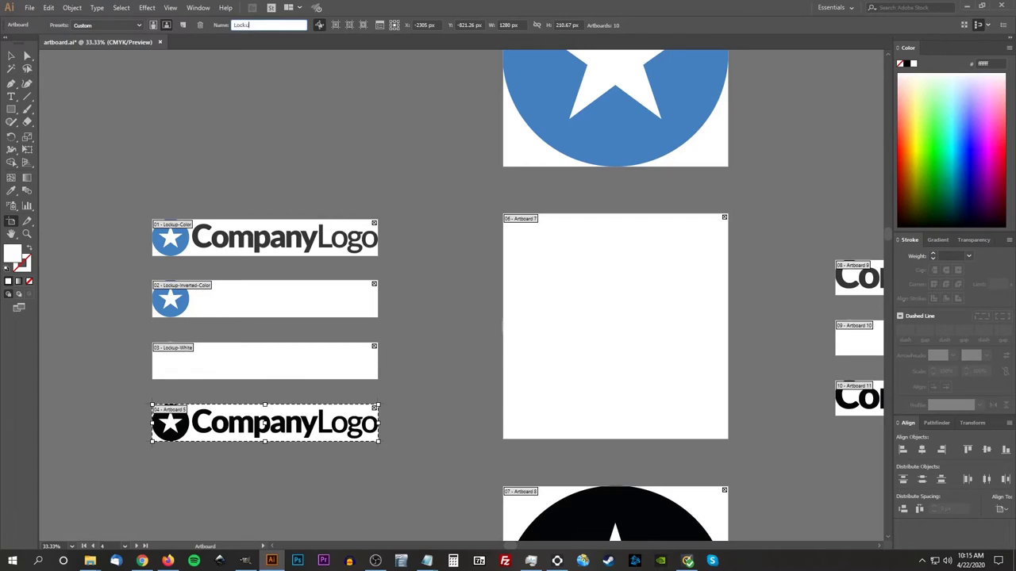
pyautogui.write('p-Black')
pyautogui.press('Return')
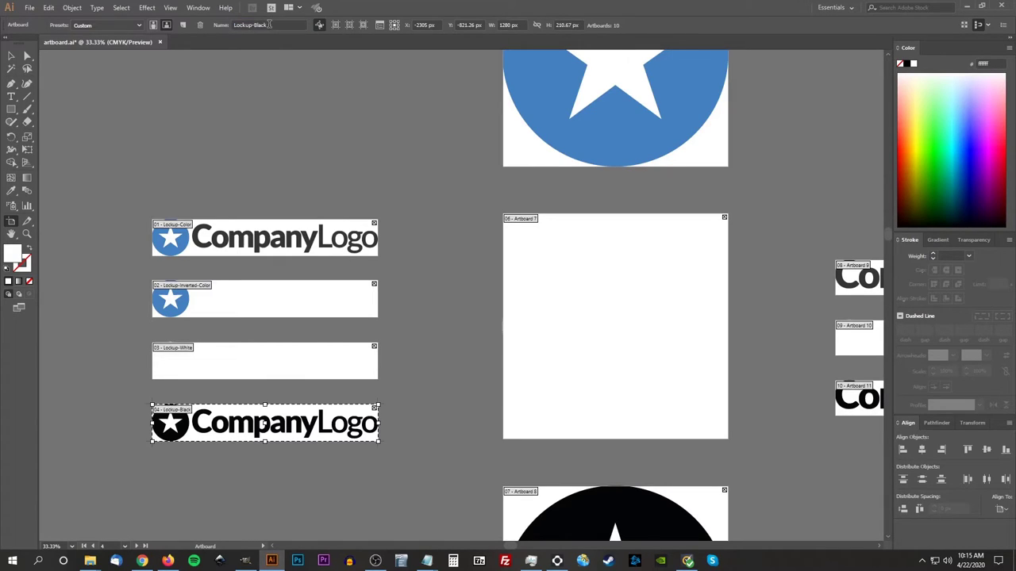
# Step: Name the white star icon's artboard Lockup-White and select the artboard of the dark grey wordmark
pyautogui.moveTo(664, 322); pyautogui.dragTo(468, 316)
pyautogui.scroll(-1, 553, 274)
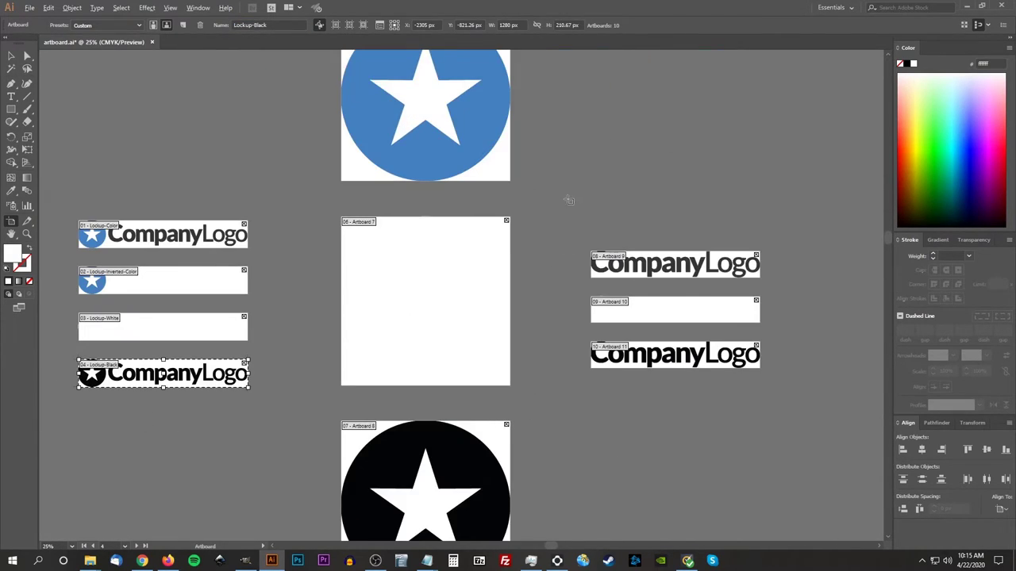
pyautogui.click(492, 231)
pyautogui.click(256, 23)
pyautogui.write('Lockup-White')
pyautogui.press('Return')
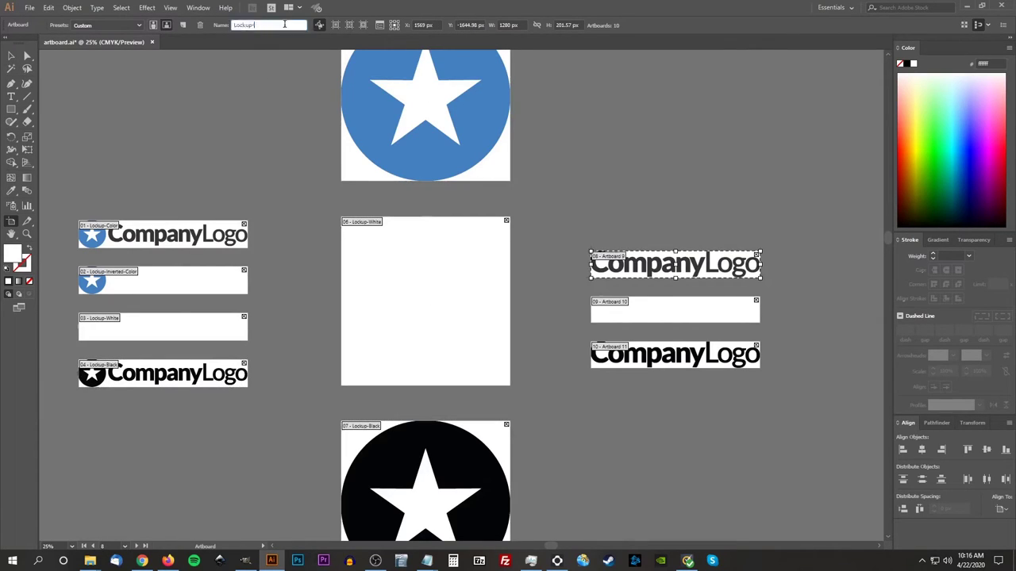
pyautogui.click(674, 265)
# Step: Look over the artboard names of the icon, wordmark and lockup variations
pyautogui.scroll(-1, 533, 357)
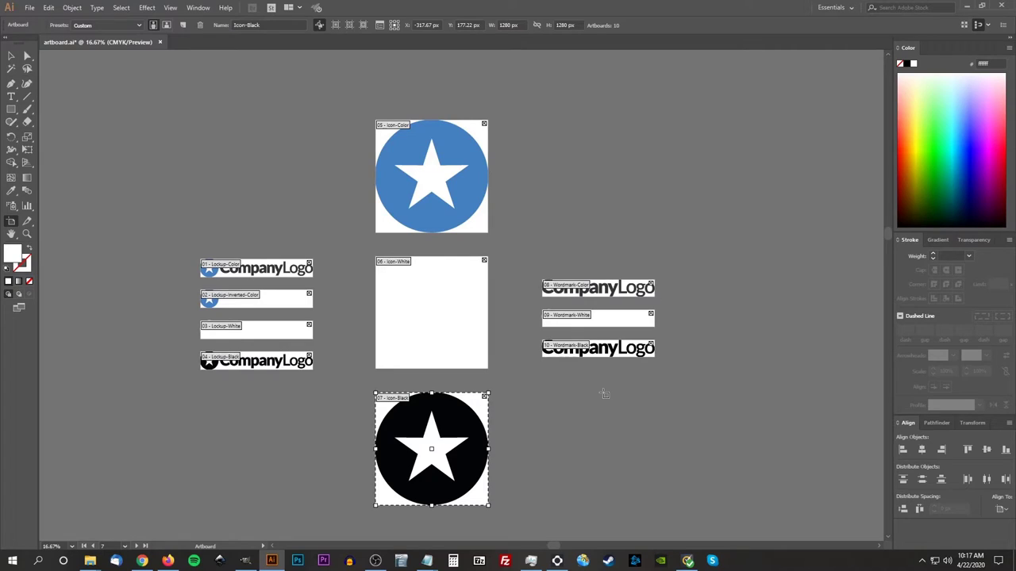
pyautogui.scroll(1, 603, 392)
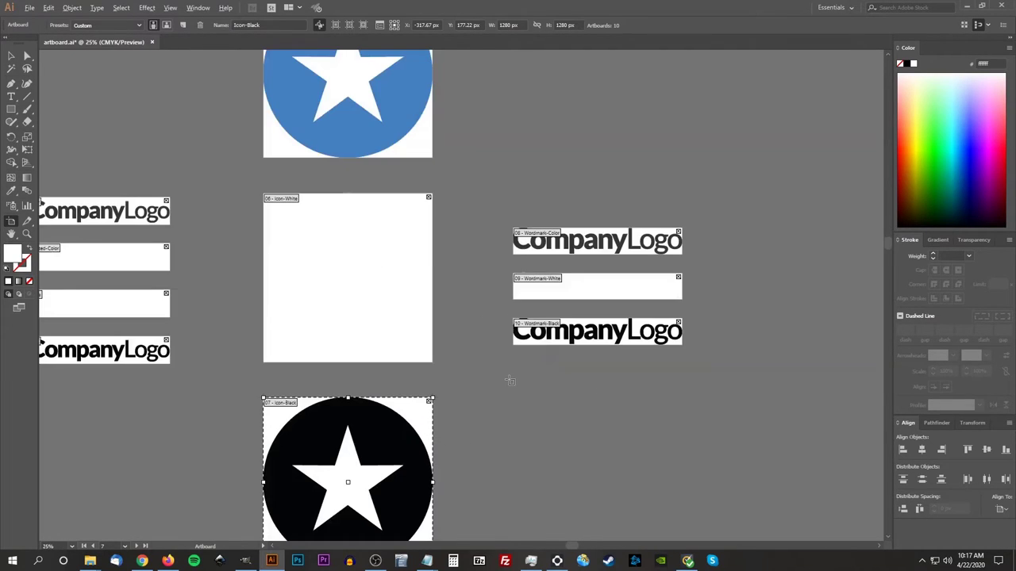
pyautogui.scroll(1, 406, 195)
pyautogui.scroll(1, 344, 127)
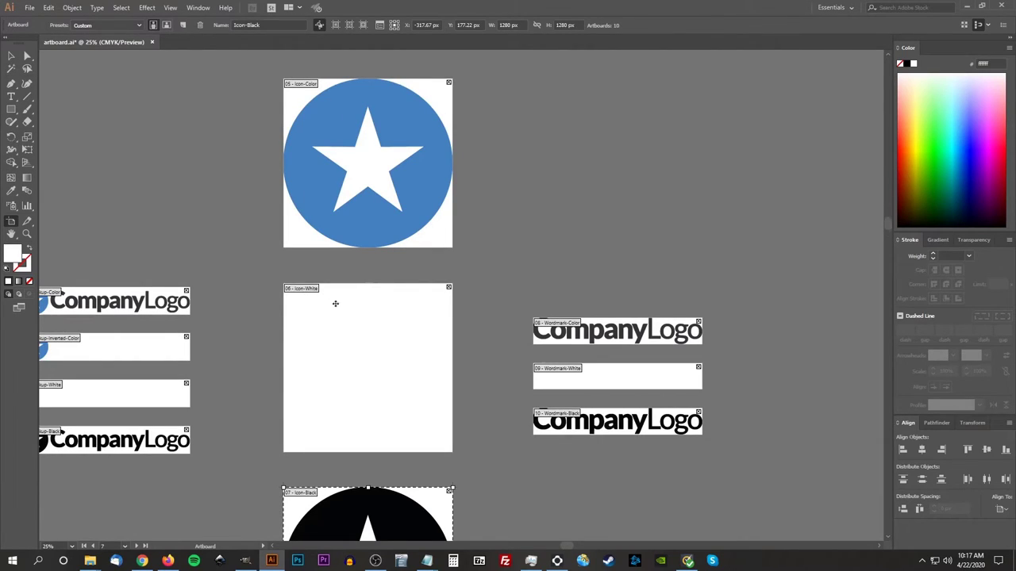
pyautogui.scroll(-1, 333, 300)
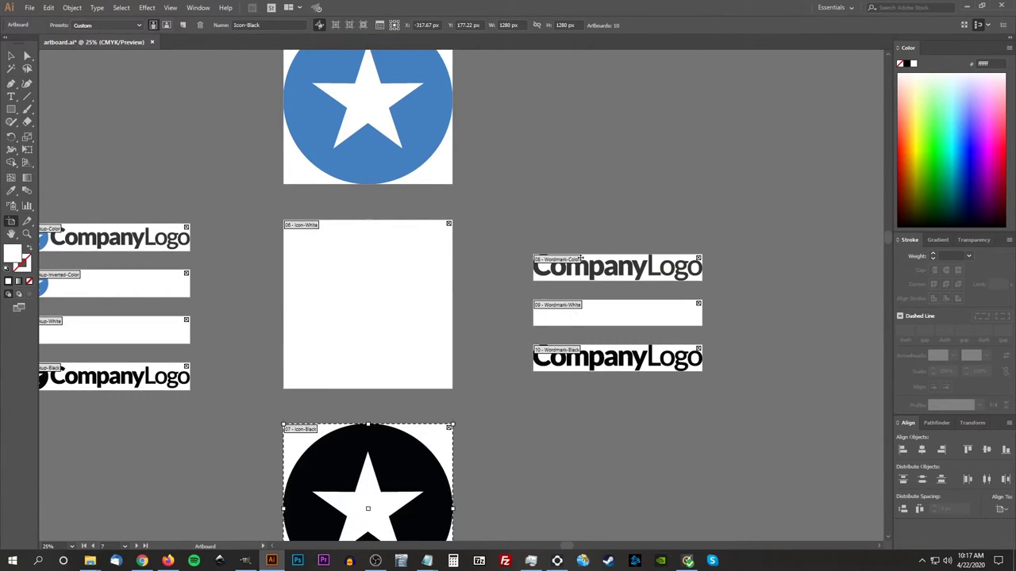
pyautogui.hscroll(-1, 407, 306)
pyautogui.scroll(-1, 394, 306)
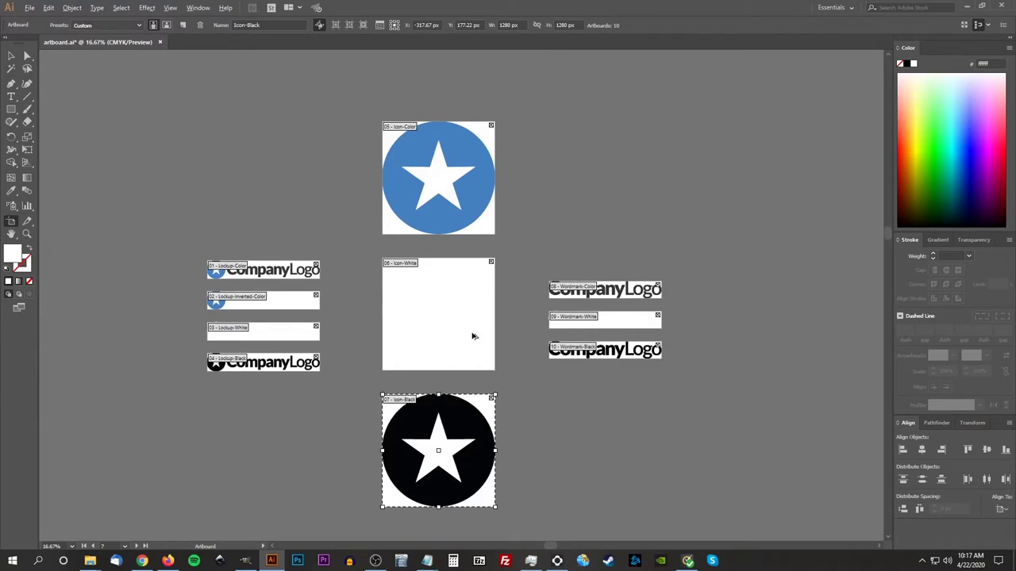
# Step: Save the document as Master-File in Adobe Illustrator format in the Master File folder, with the Illustrator CC version and default options
pyautogui.click(11, 57)
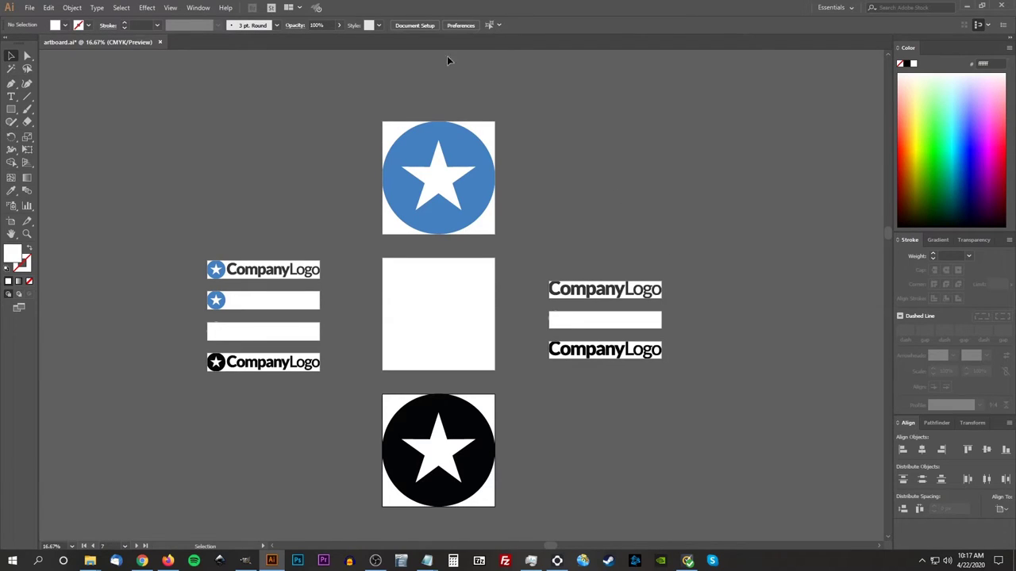
pyautogui.click(29, 7)
pyautogui.click(40, 103)
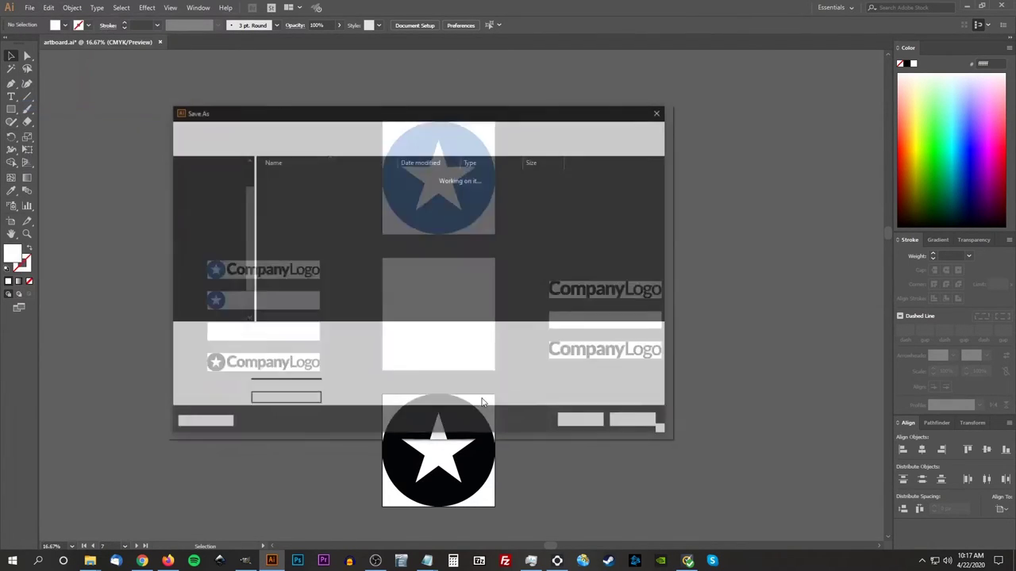
pyautogui.doubleClick(287, 178)
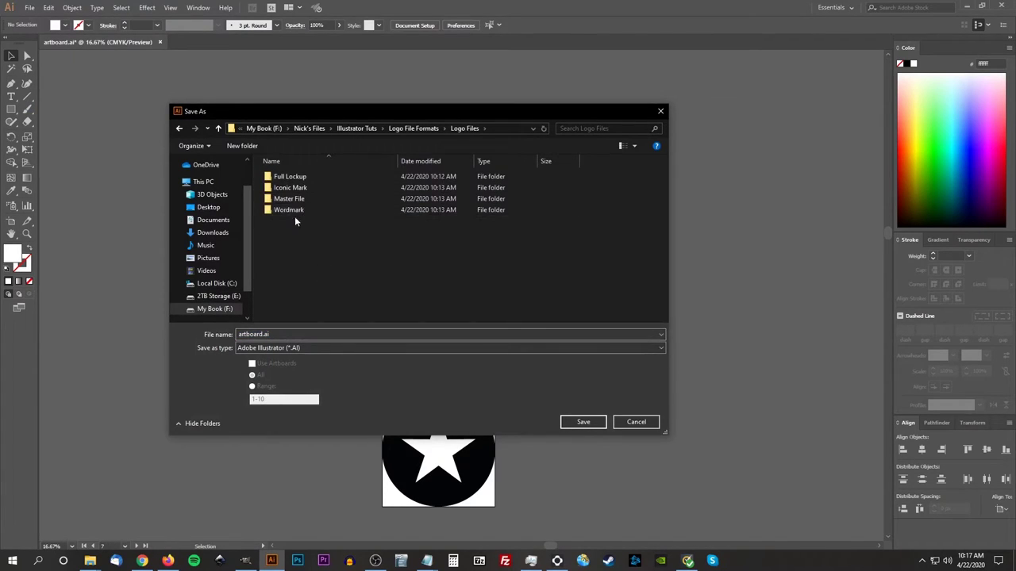
pyautogui.doubleClick(290, 199)
pyautogui.doubleClick(284, 334)
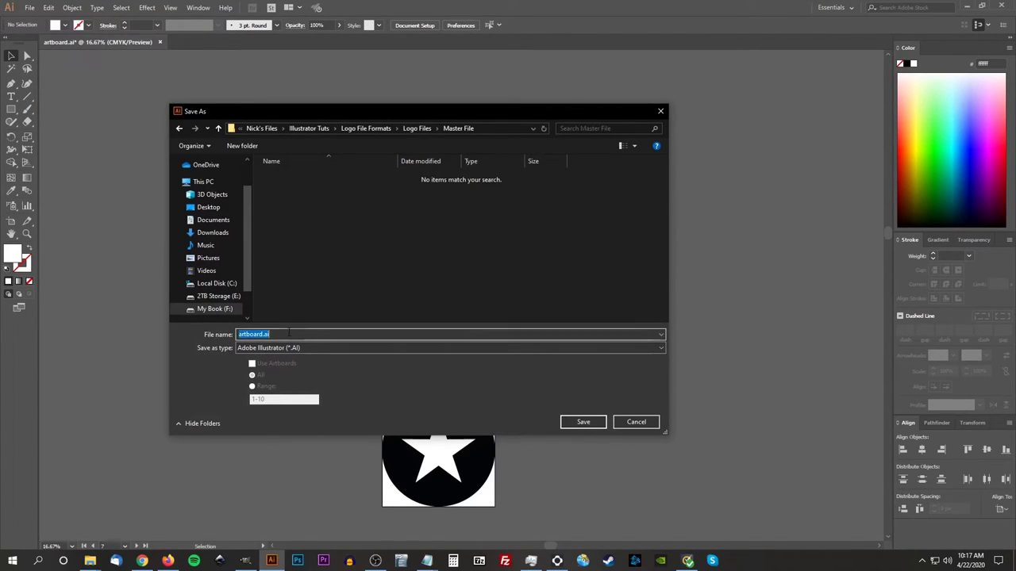
pyautogui.write('Master-File')
pyautogui.click(572, 423)
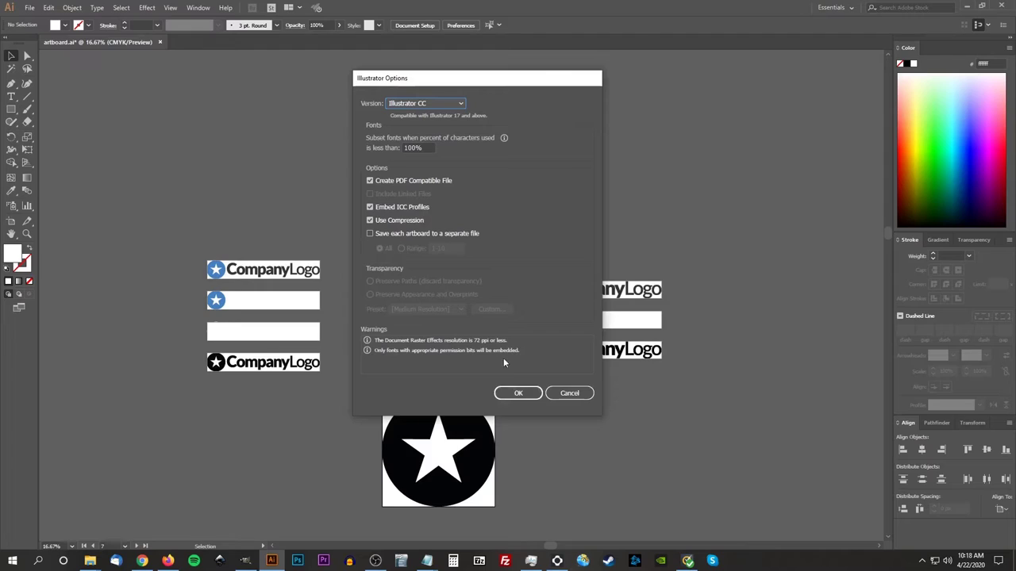
pyautogui.click(518, 393)
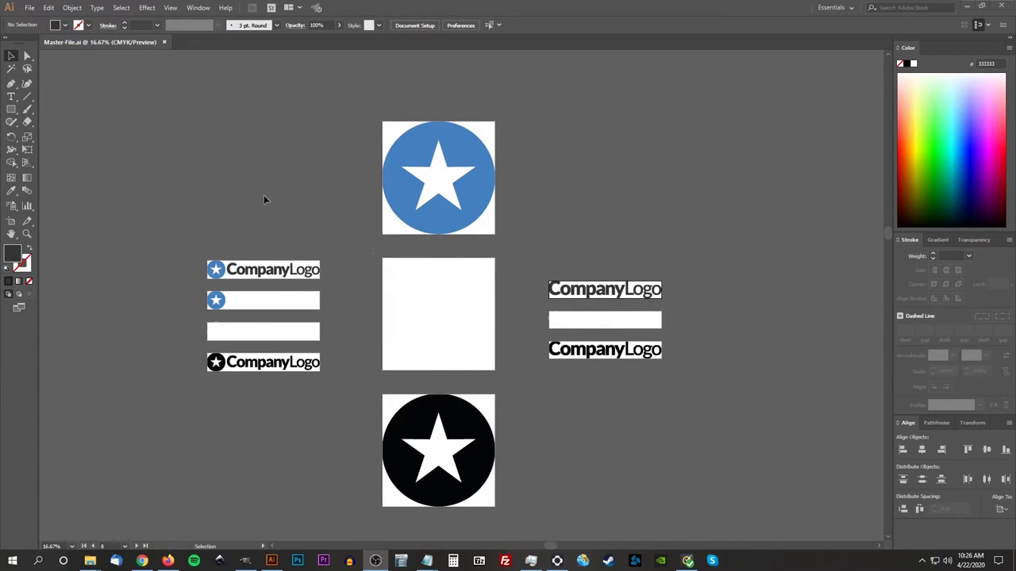
# Step: Save the master file in Illustrator EPS format as Master-File.eps in the Master File folder
pyautogui.click(29, 7)
pyautogui.click(70, 105)
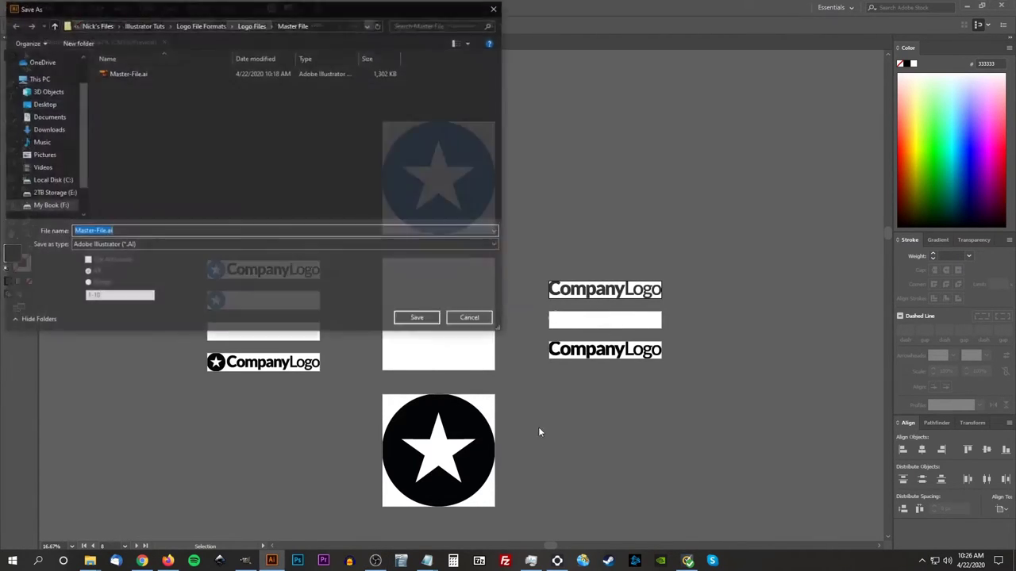
pyautogui.click(148, 245)
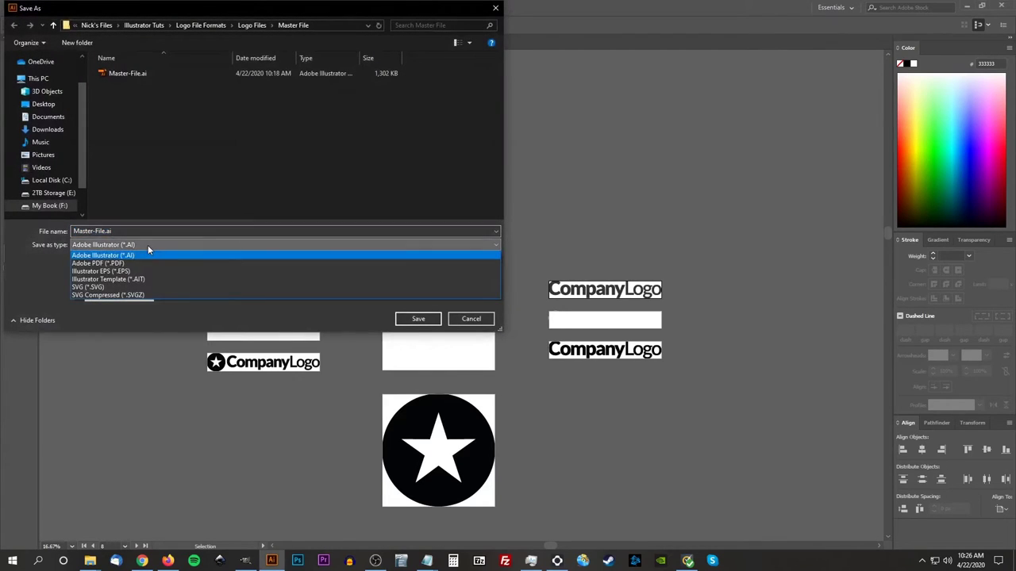
pyautogui.click(146, 272)
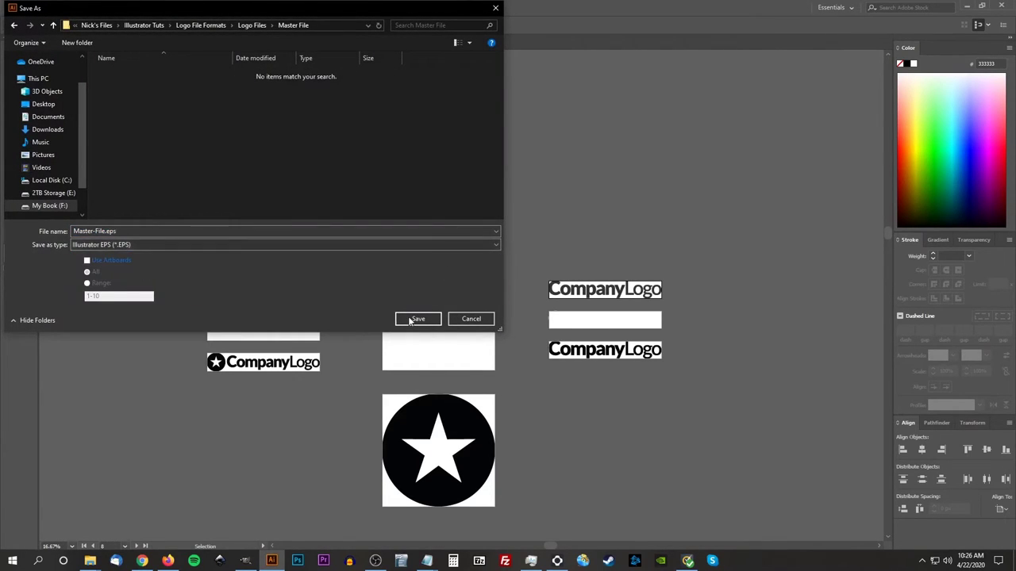
pyautogui.click(418, 318)
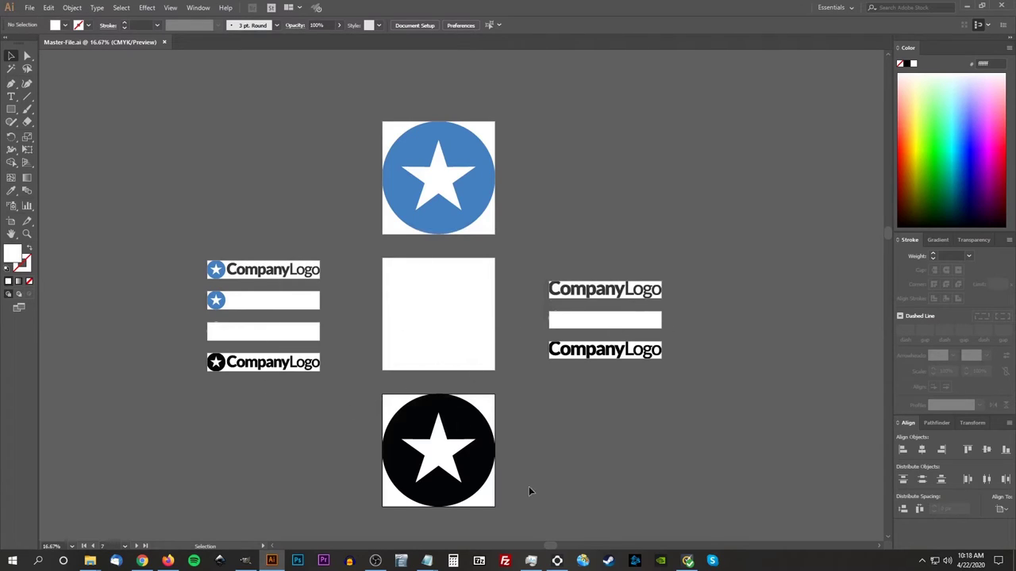
# Step: Start Export for Screens and include only the four lockup artboards: color, inverted color, white and black
pyautogui.click(29, 8)
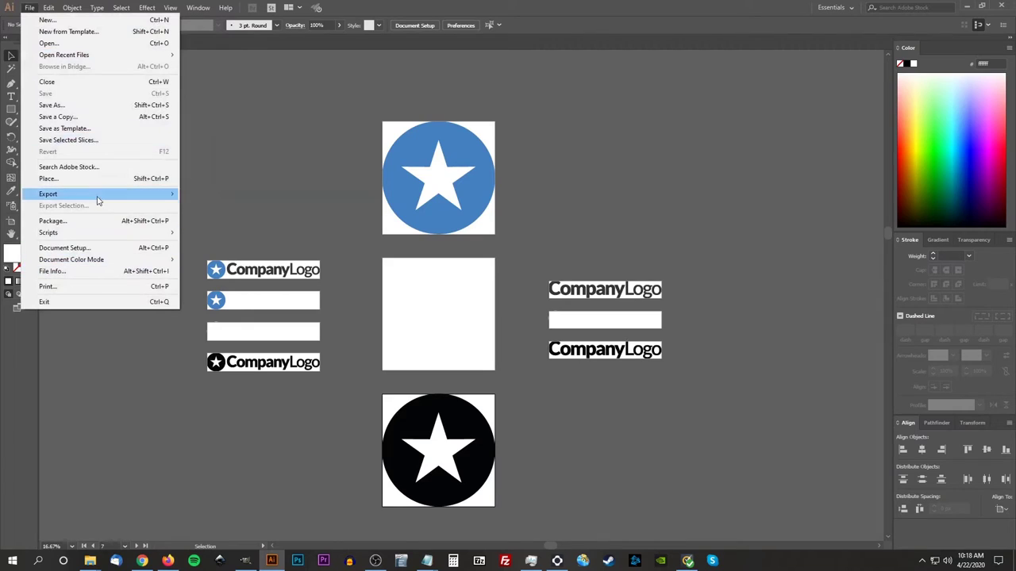
pyautogui.moveTo(97, 197)
pyautogui.click(210, 193)
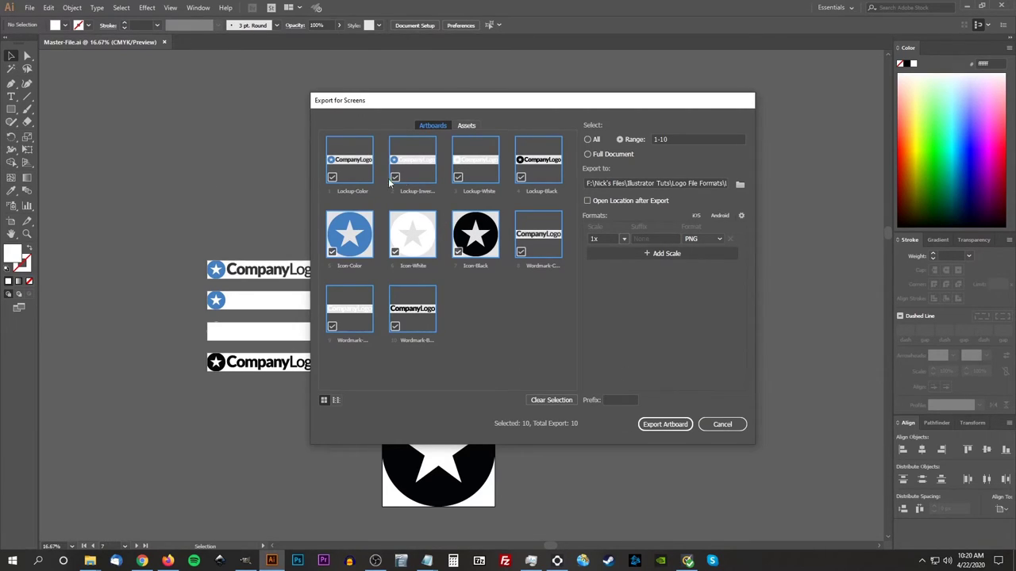
pyautogui.click(551, 401)
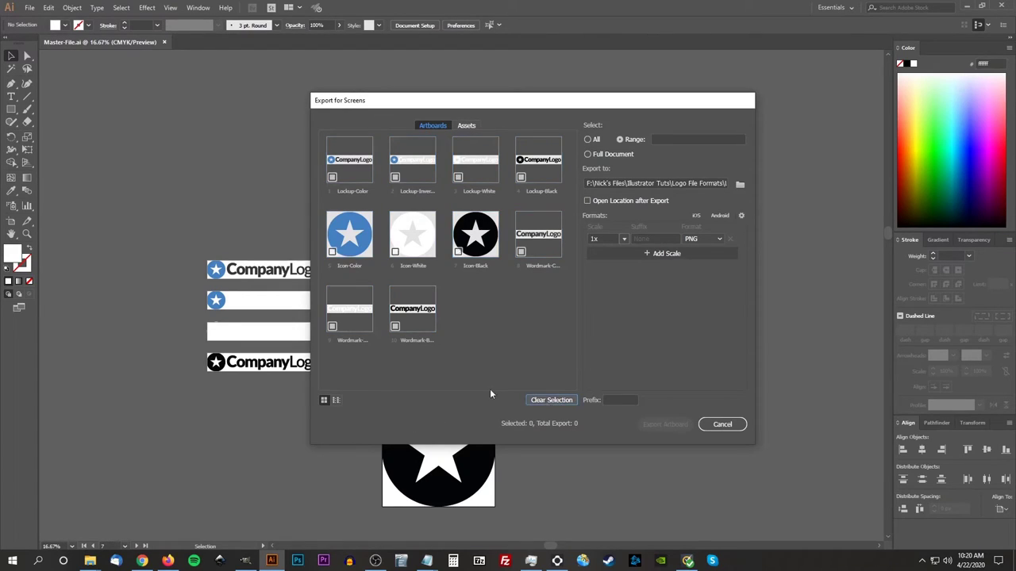
pyautogui.click(332, 180)
pyautogui.click(394, 178)
pyautogui.click(458, 178)
pyautogui.click(521, 178)
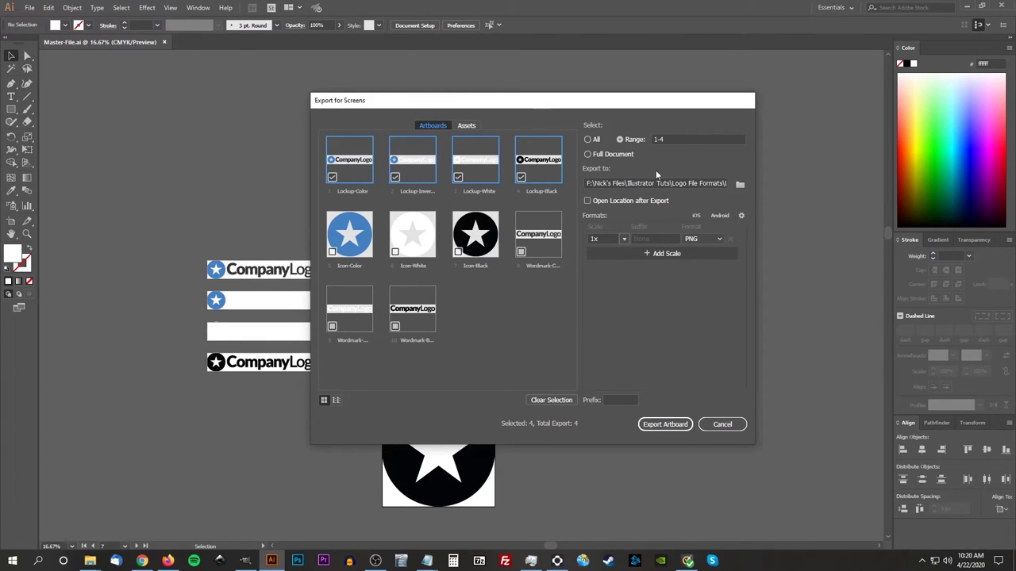
# Step: Set the export location to the Full Lockup folder inside Logo Files
pyautogui.click(741, 185)
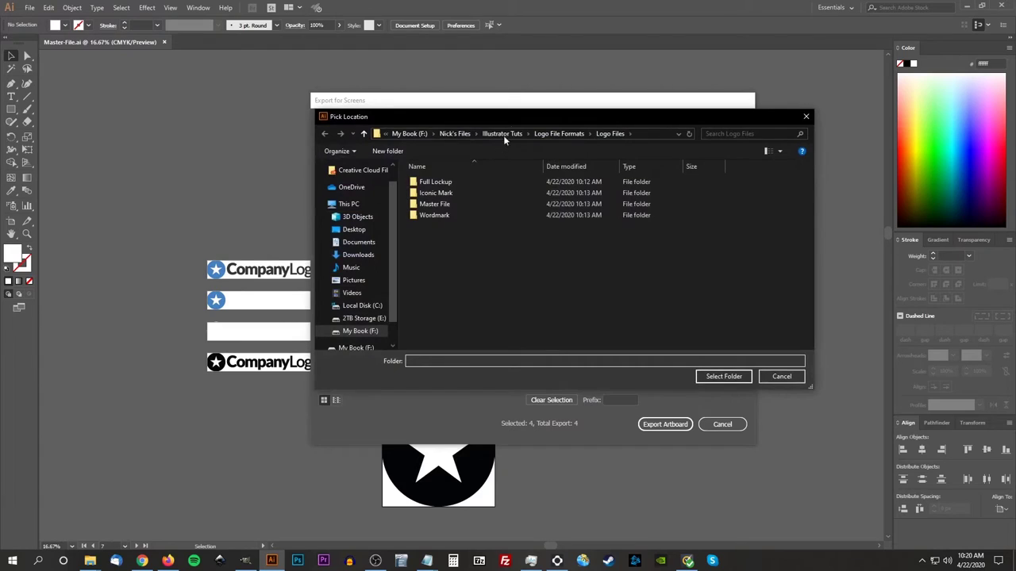
pyautogui.doubleClick(427, 183)
pyautogui.click(723, 376)
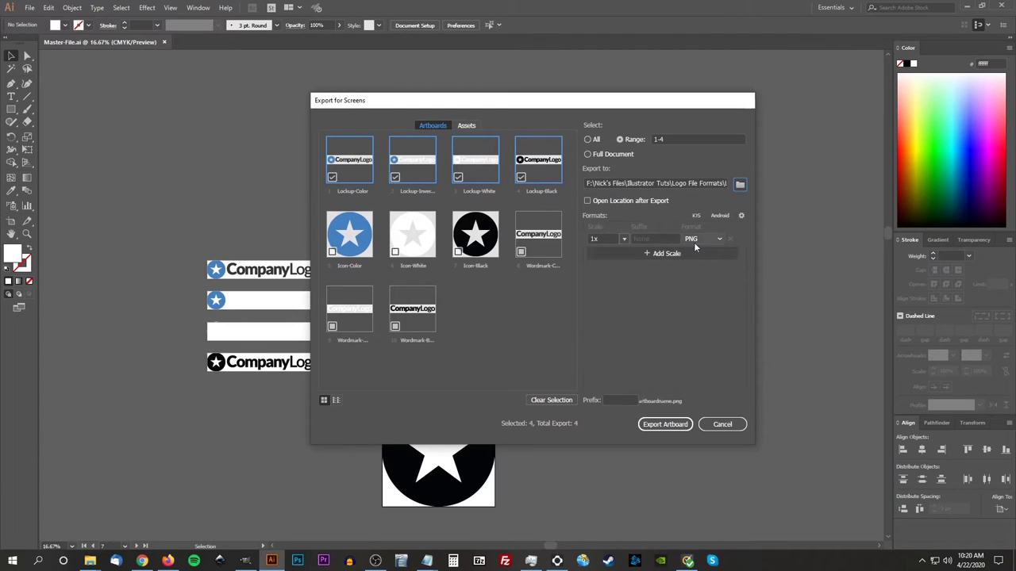
# Step: Add PDF and SVG formats alongside the 1x PNG and export the lockup artboards
pyautogui.click(649, 238)
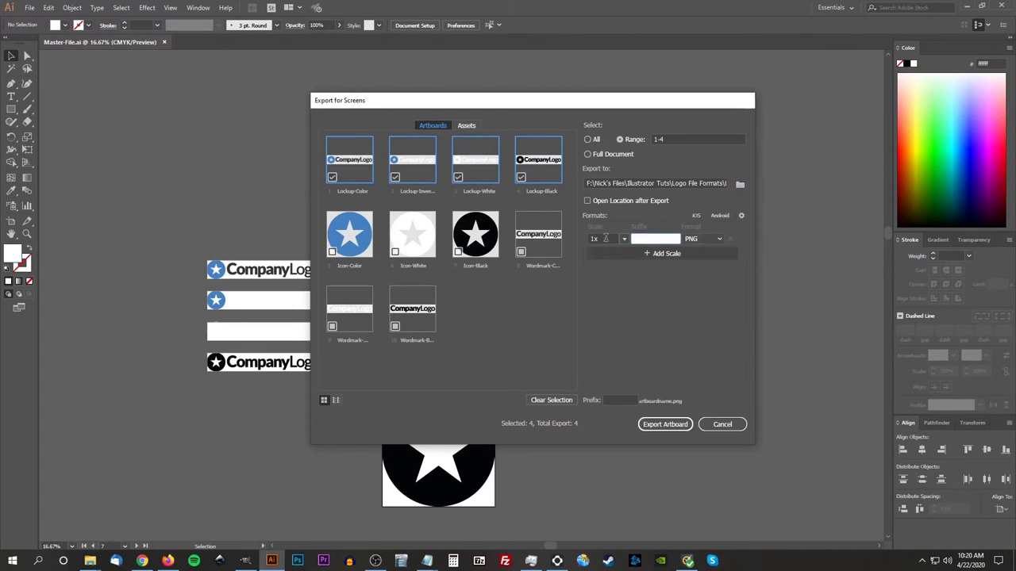
pyautogui.click(627, 320)
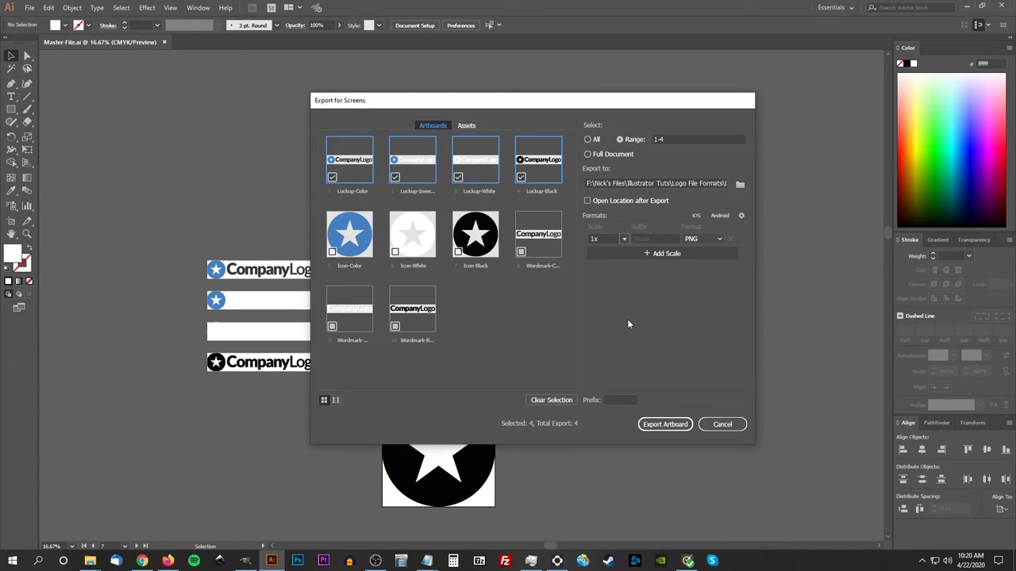
pyautogui.click(665, 254)
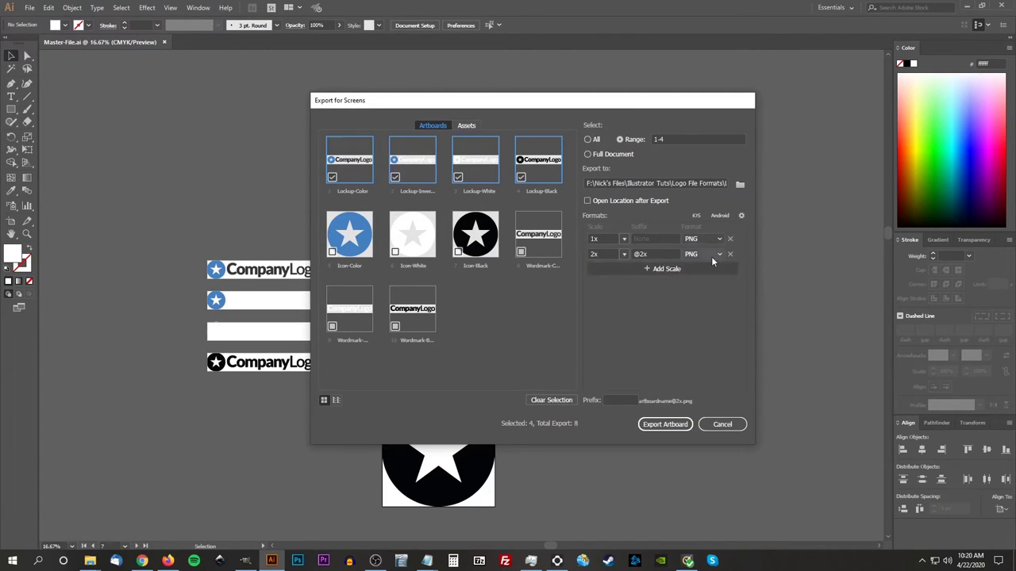
pyautogui.click(712, 255)
pyautogui.click(713, 348)
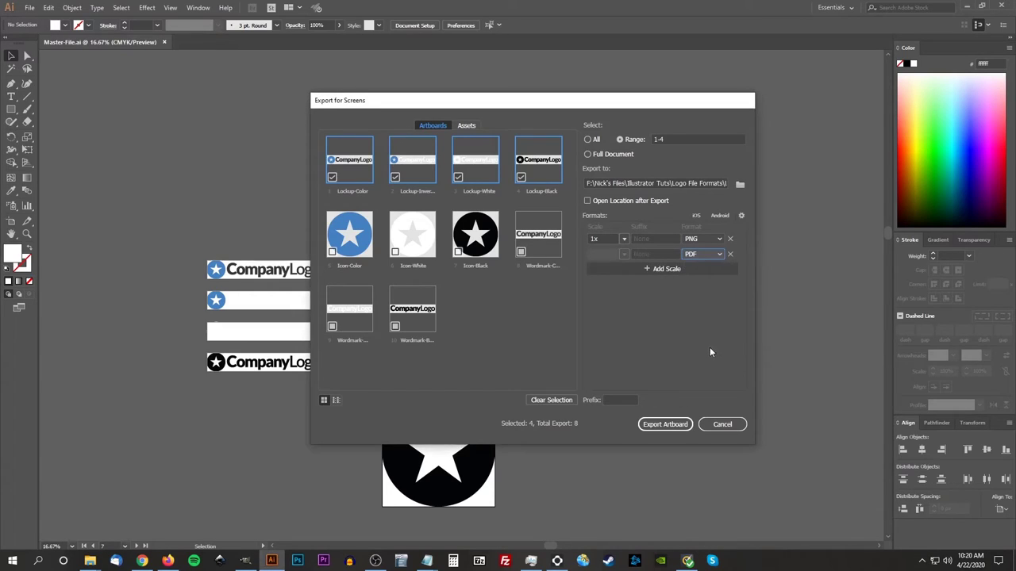
pyautogui.click(666, 268)
pyautogui.click(718, 271)
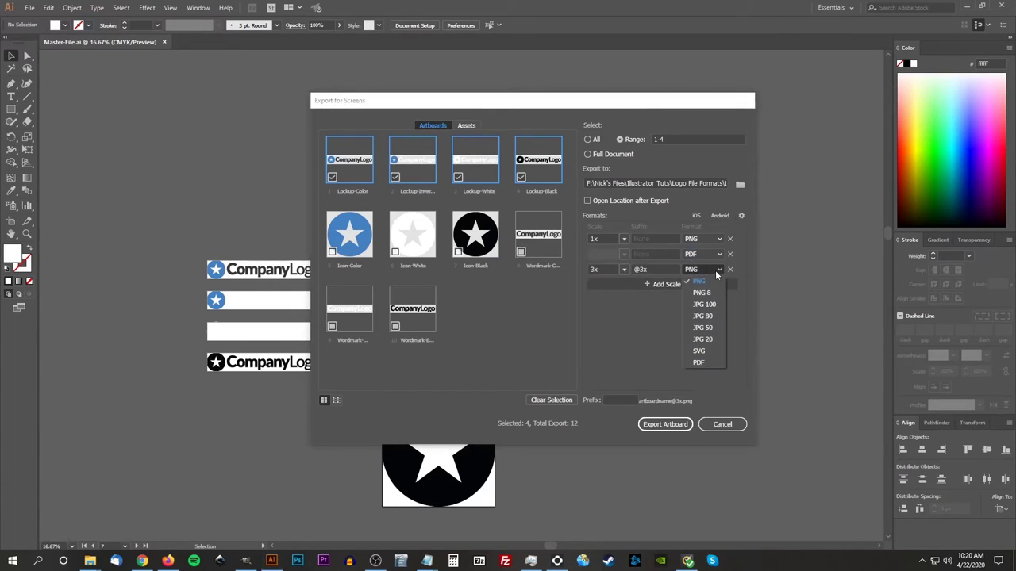
pyautogui.click(698, 351)
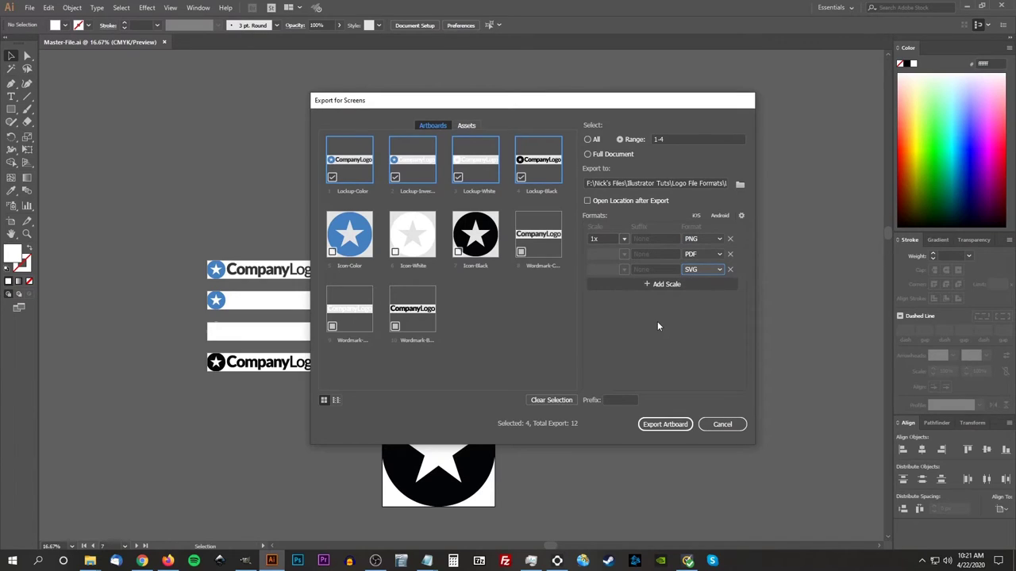
pyautogui.click(658, 427)
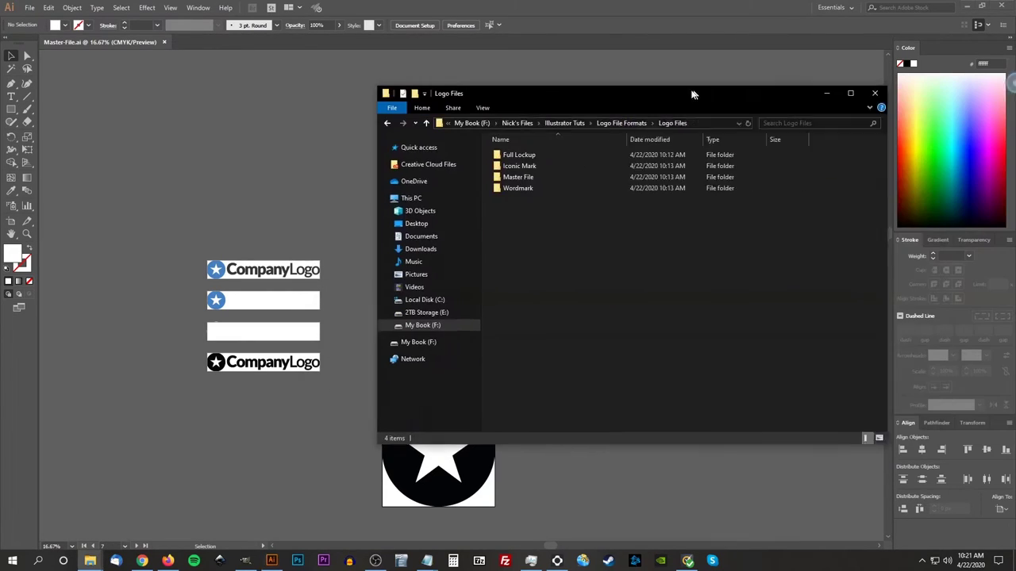
# Step: Check the exported lockup files in the Full Lockup folder in File Explorer, shown as a list, and close the window
pyautogui.moveTo(692, 92); pyautogui.dragTo(587, 126)
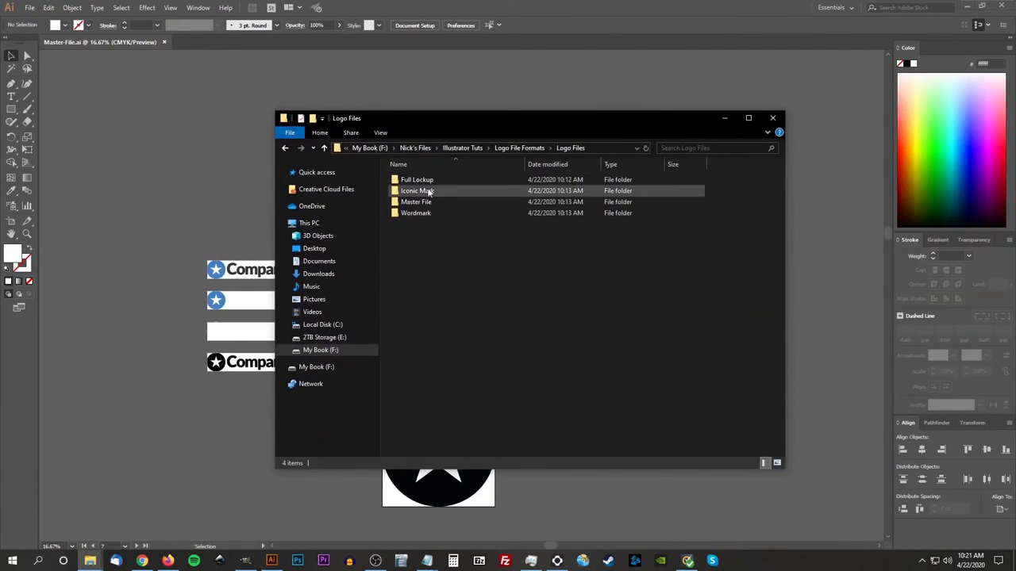
pyautogui.doubleClick(417, 184)
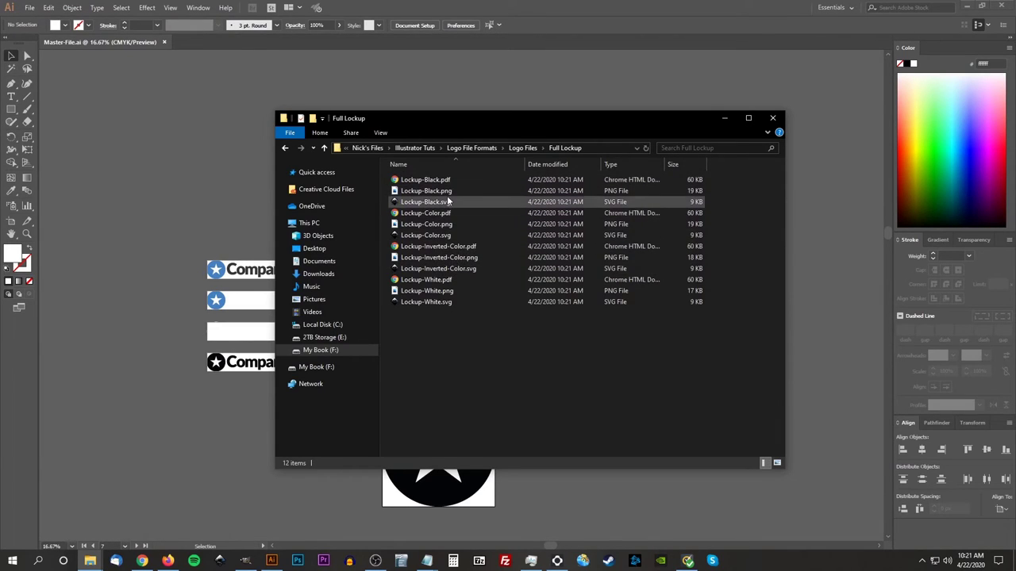
pyautogui.rightClick(395, 350)
pyautogui.moveTo(499, 356)
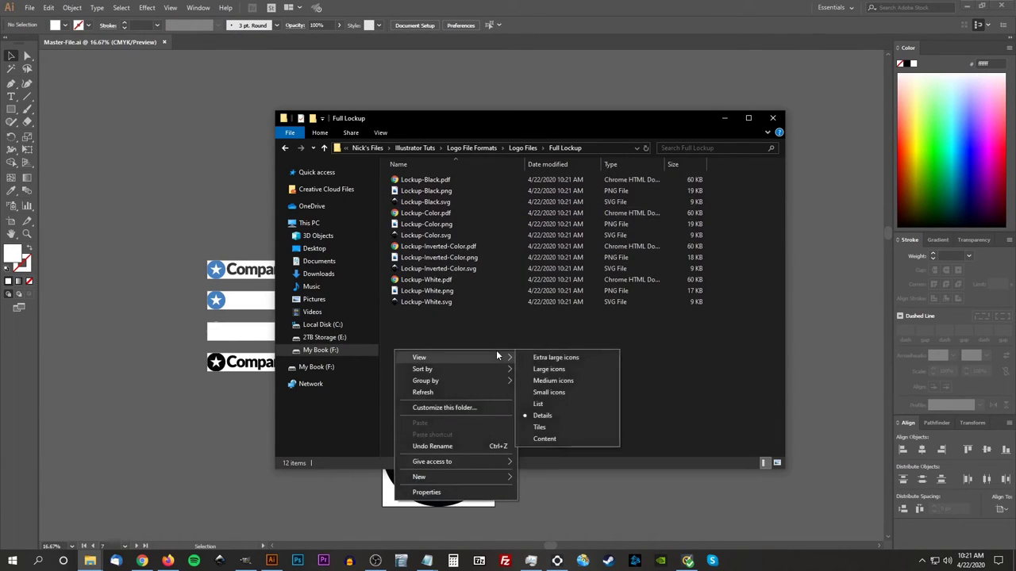
pyautogui.click(561, 374)
pyautogui.rightClick(592, 347)
pyautogui.moveTo(580, 356)
pyautogui.click(635, 403)
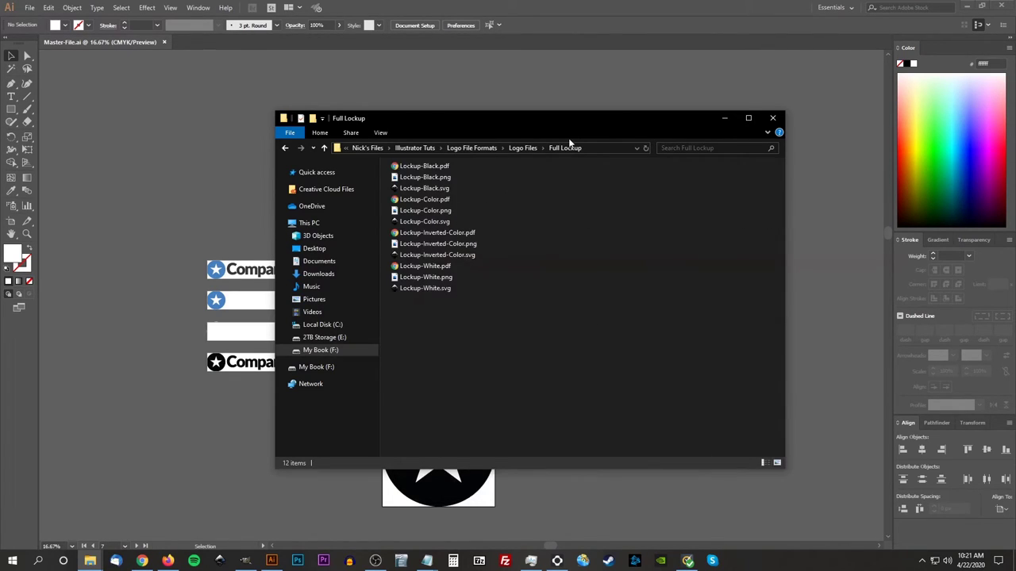
pyautogui.hotkey('alt', 'F4')
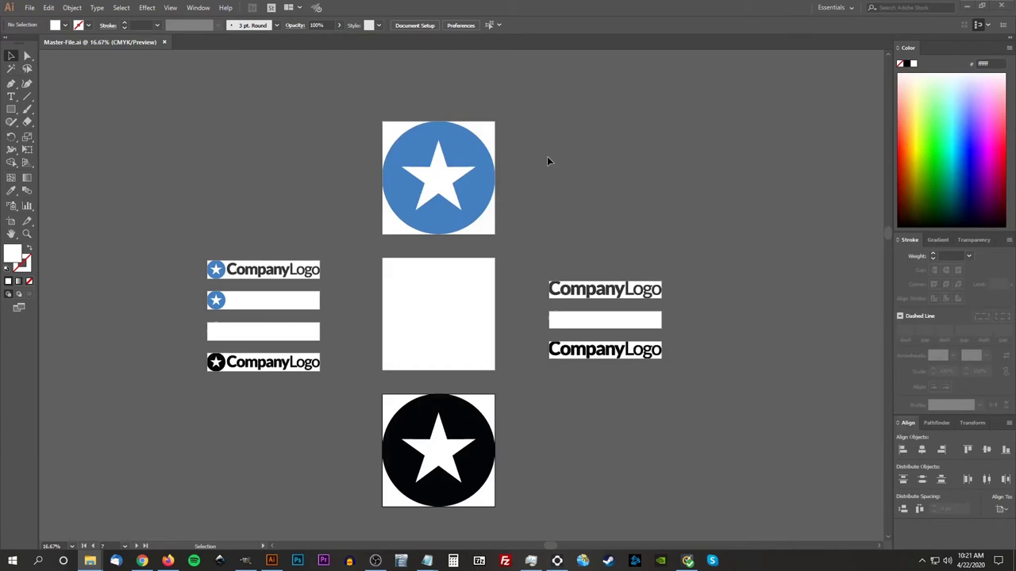
pyautogui.click(29, 8)
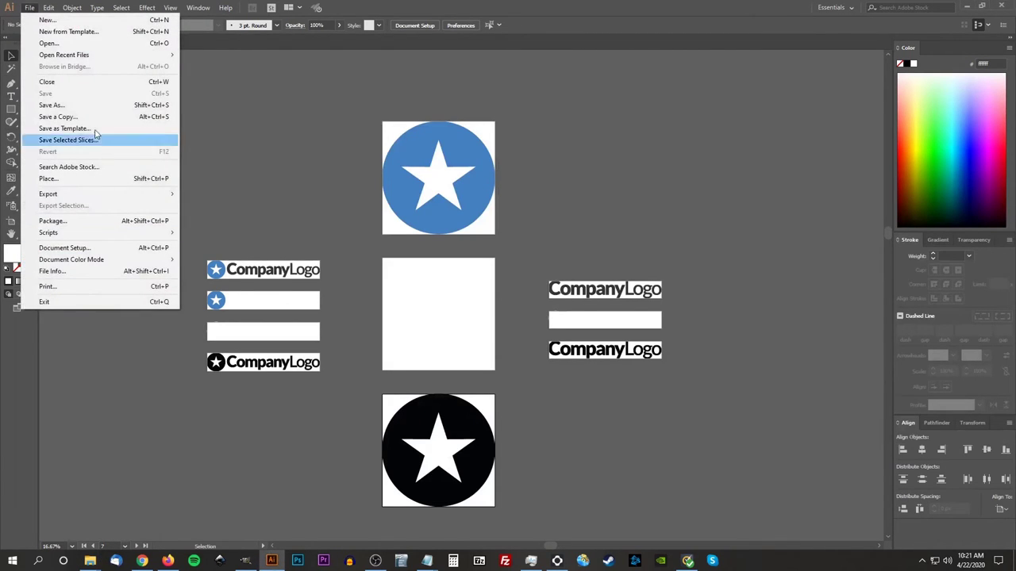
pyautogui.moveTo(140, 194)
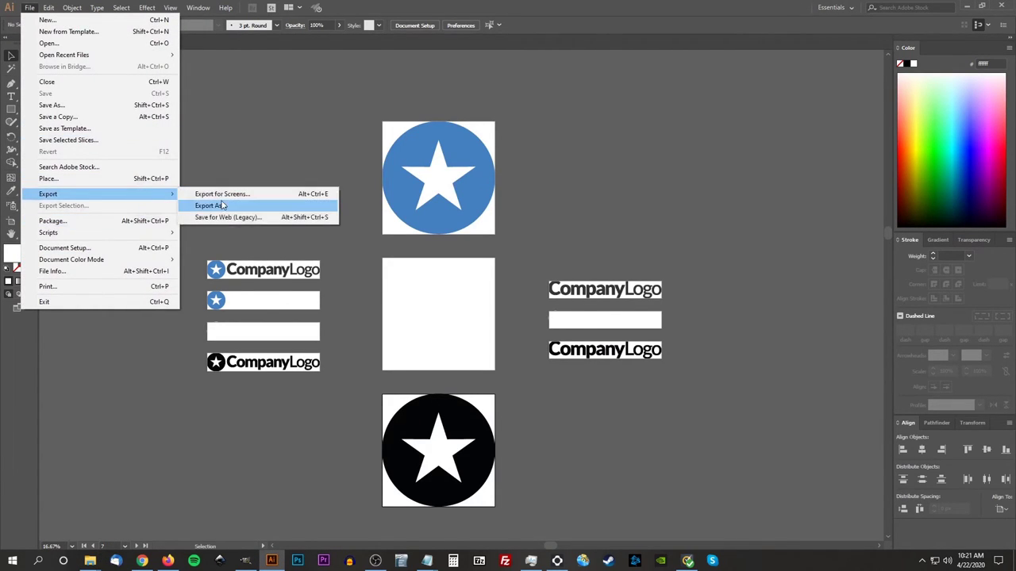
pyautogui.click(223, 205)
pyautogui.moveTo(361, 11); pyautogui.dragTo(482, 69)
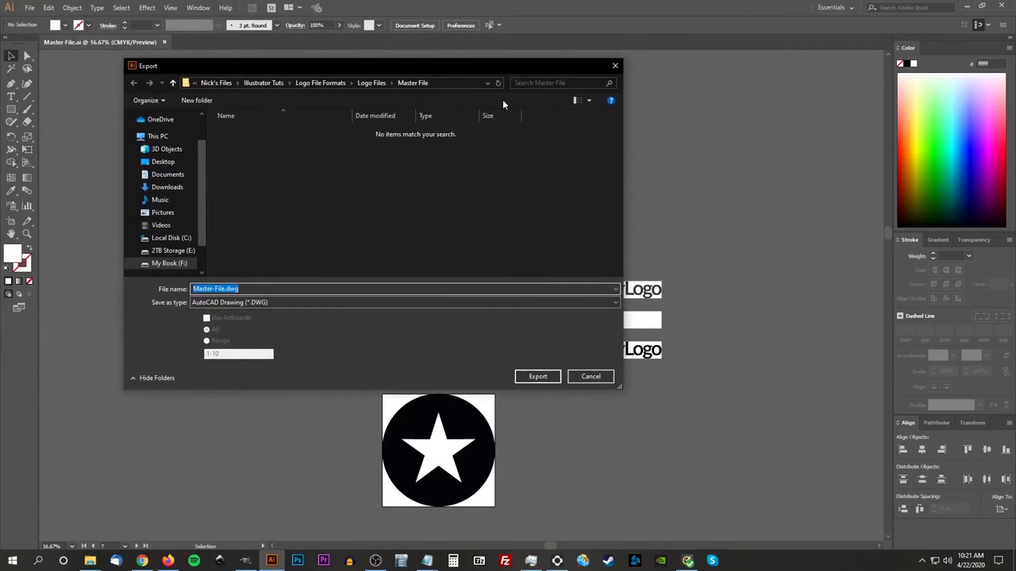
pyautogui.click(585, 377)
# Step: Start Export for Screens and include only the color, white and black icon artboards
pyautogui.click(32, 10)
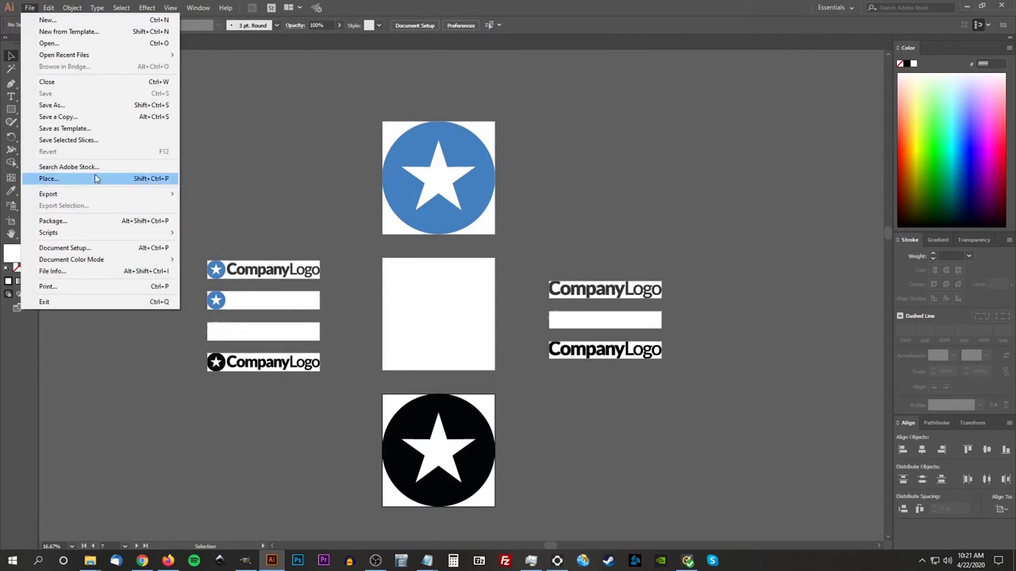
pyautogui.moveTo(119, 197)
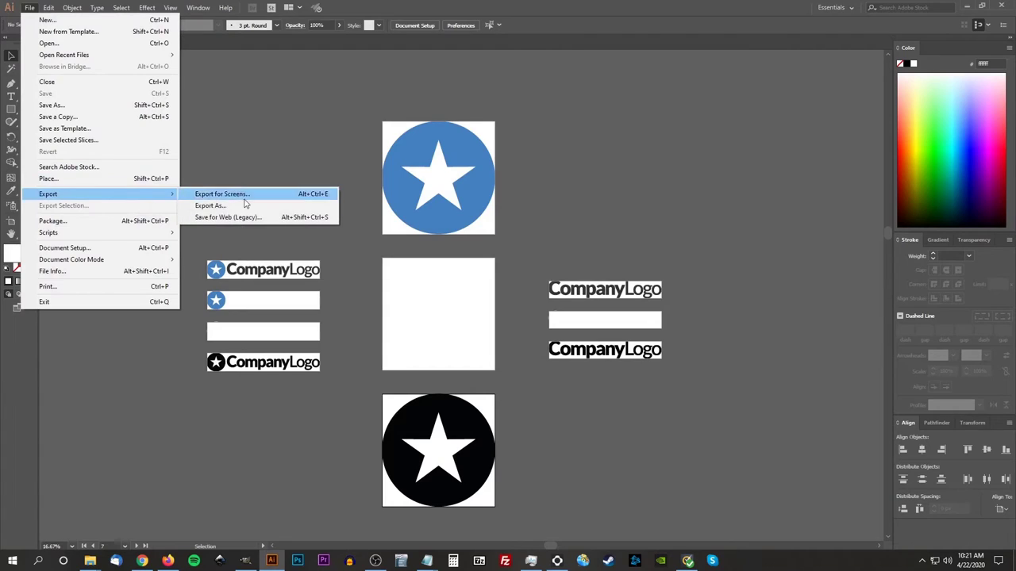
pyautogui.click(226, 194)
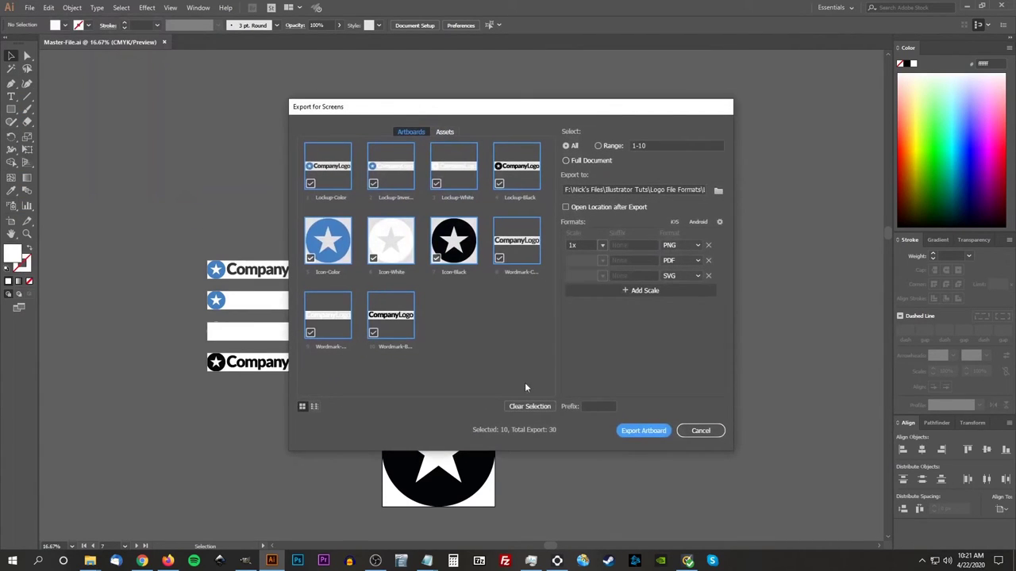
pyautogui.click(528, 406)
pyautogui.click(312, 259)
pyautogui.click(373, 258)
pyautogui.click(436, 258)
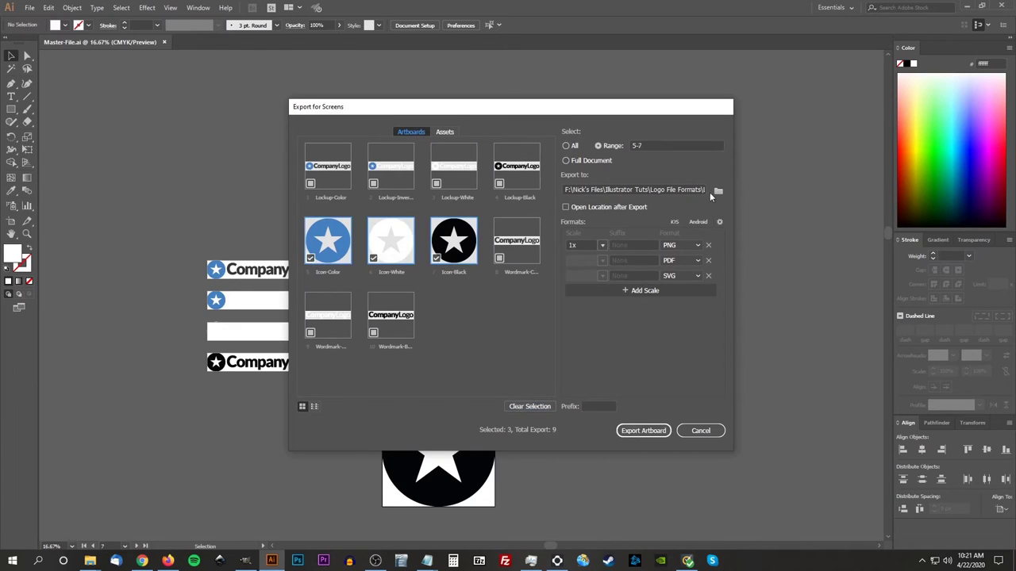
# Step: Set the export location to the Iconic Mark folder and export the icon artboards as 1x PNG, PDF and SVG
pyautogui.click(717, 191)
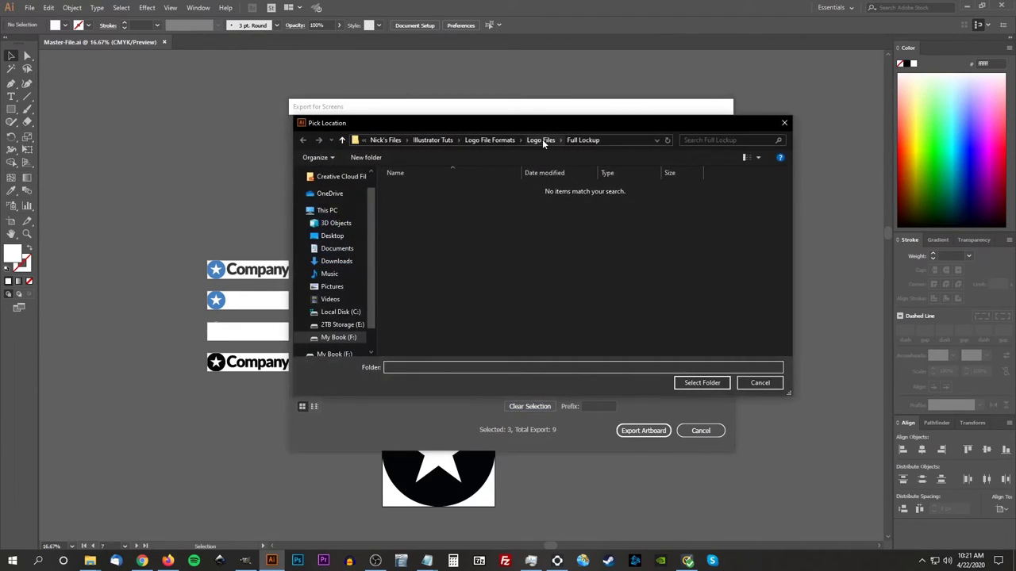
pyautogui.click(541, 140)
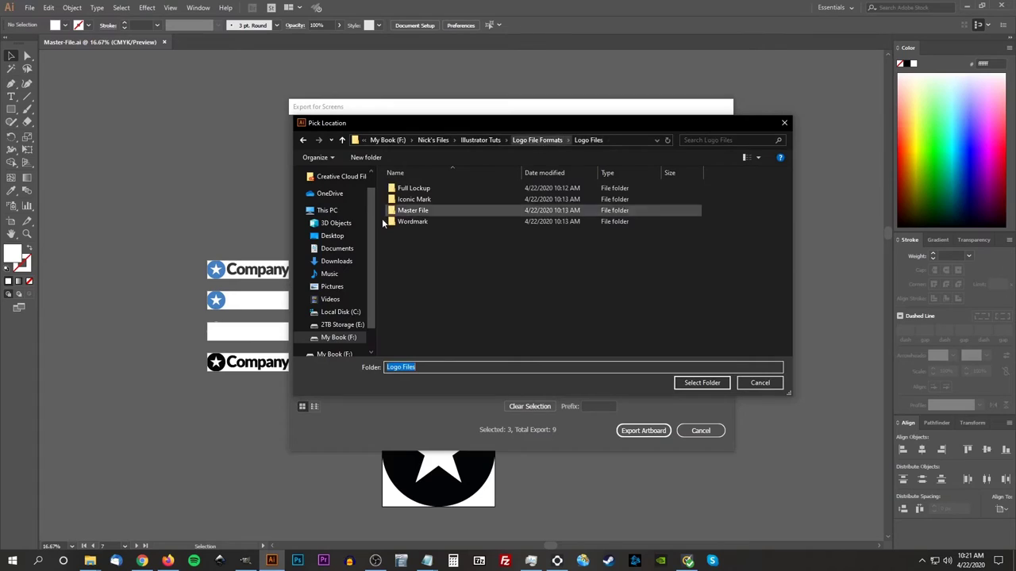
pyautogui.doubleClick(410, 200)
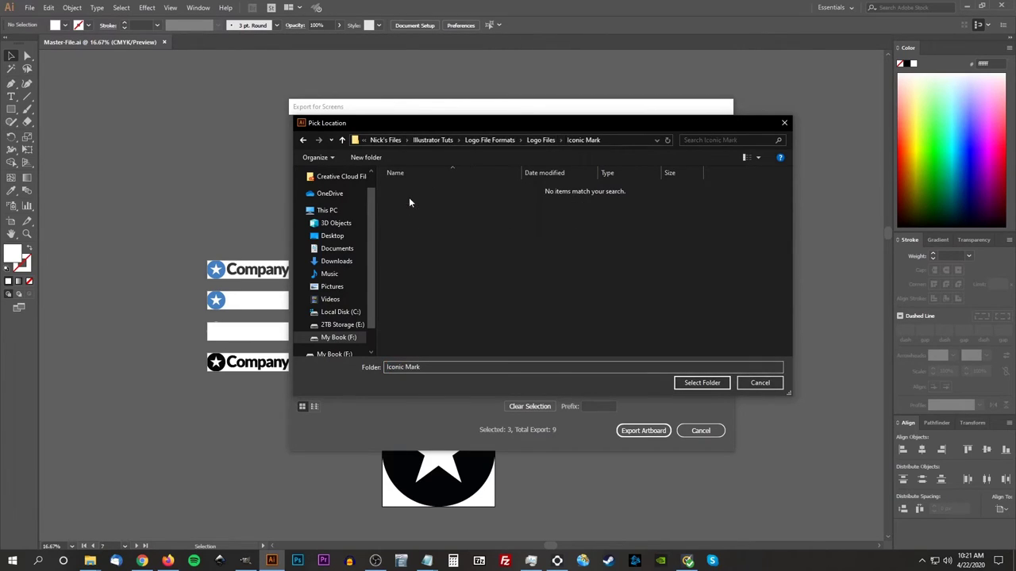
pyautogui.click(697, 385)
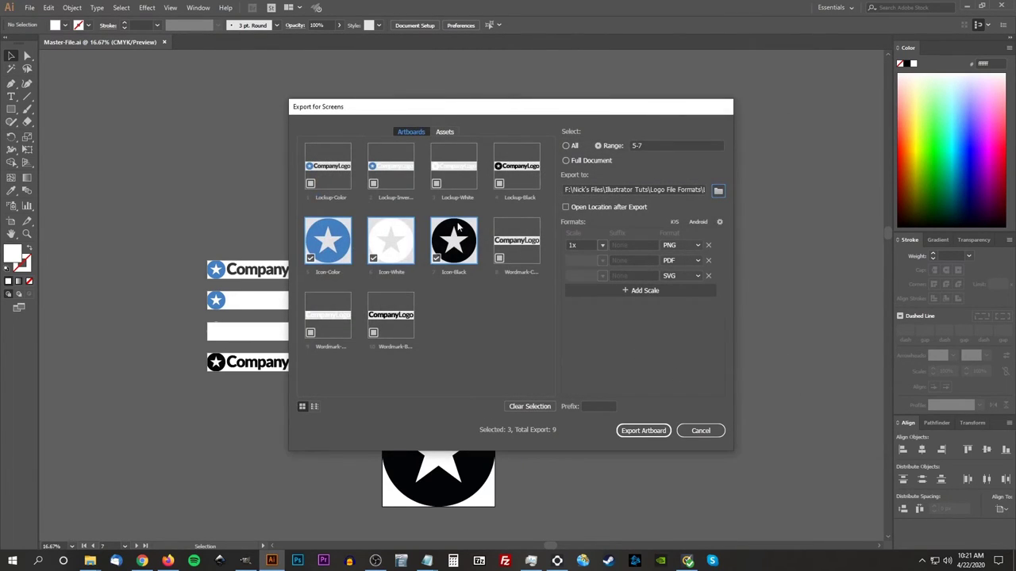
pyautogui.click(644, 431)
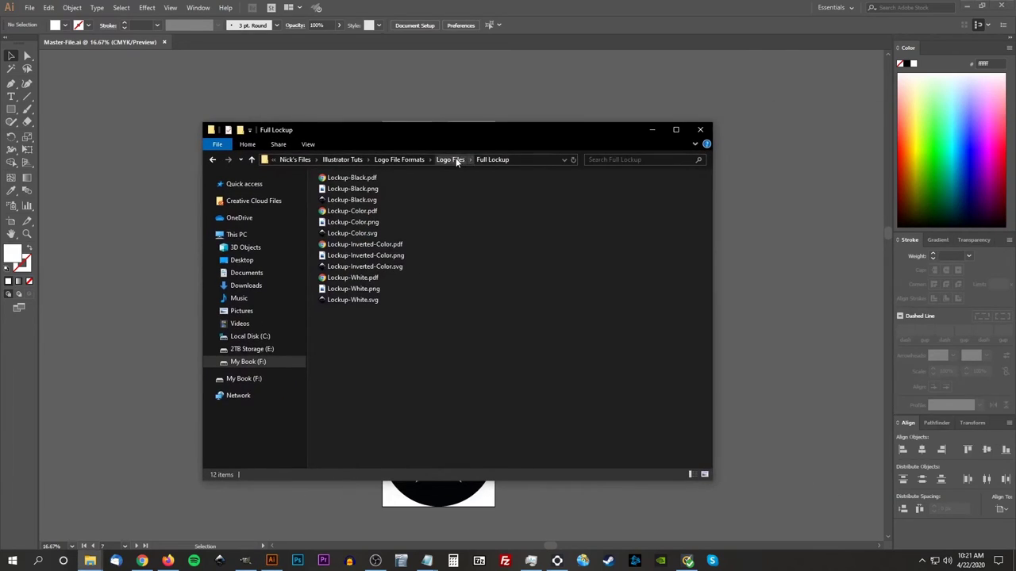
# Step: Check the exported icon files in the Iconic Mark folder in File Explorer and close the window
pyautogui.click(450, 160)
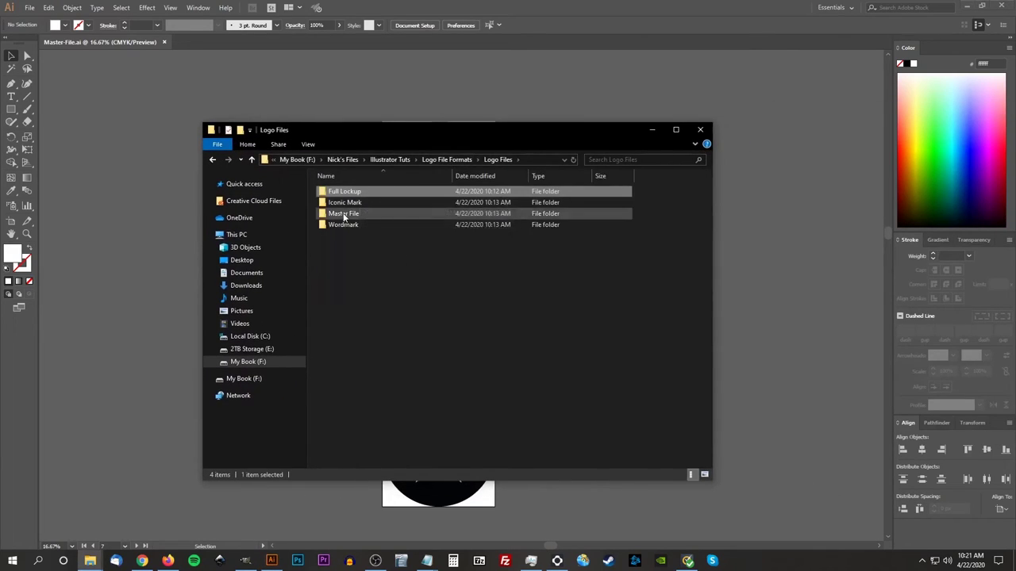
pyautogui.doubleClick(341, 211)
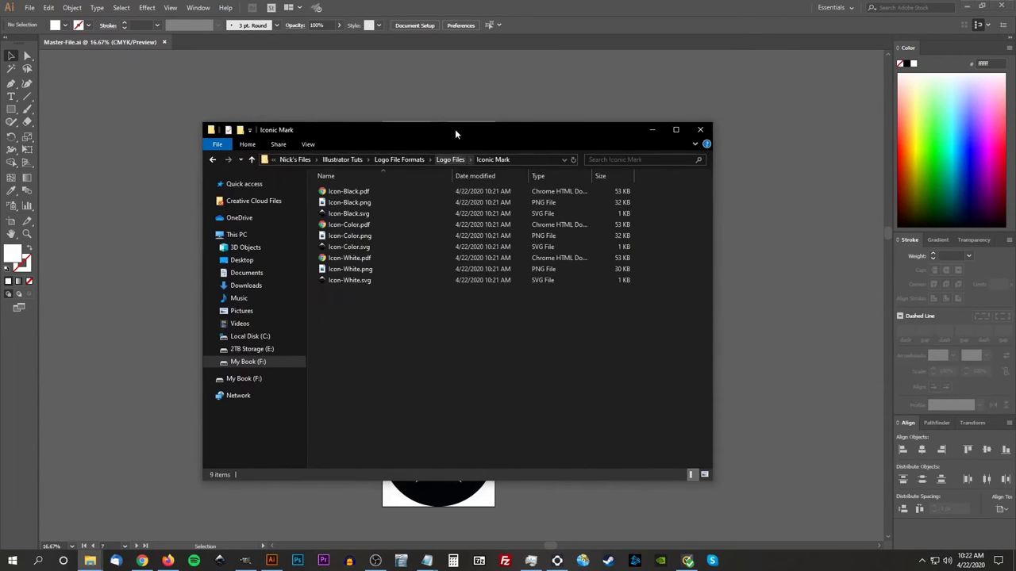
pyautogui.hotkey('alt', 'F4')
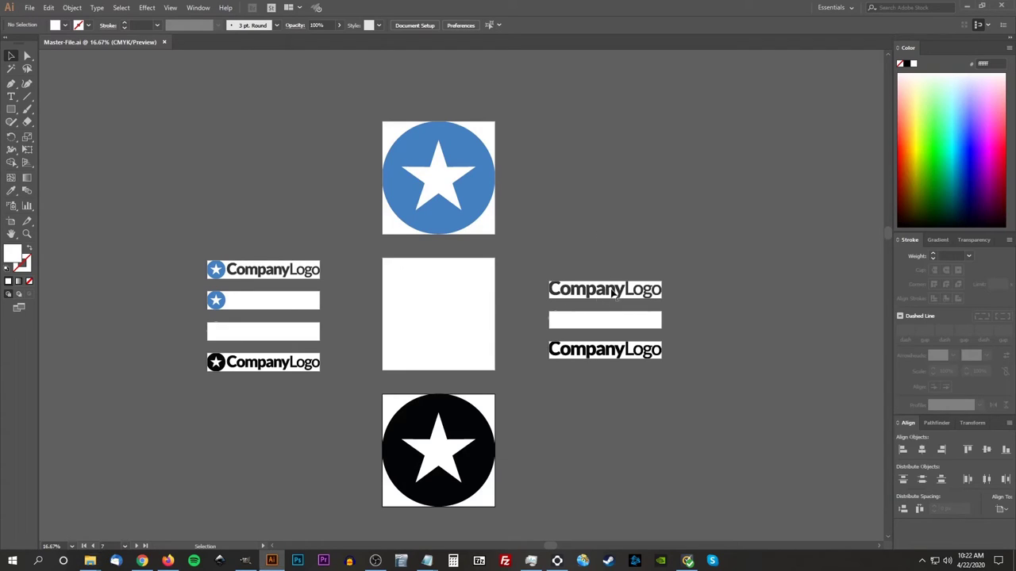
pyautogui.click(27, 8)
pyautogui.moveTo(85, 193)
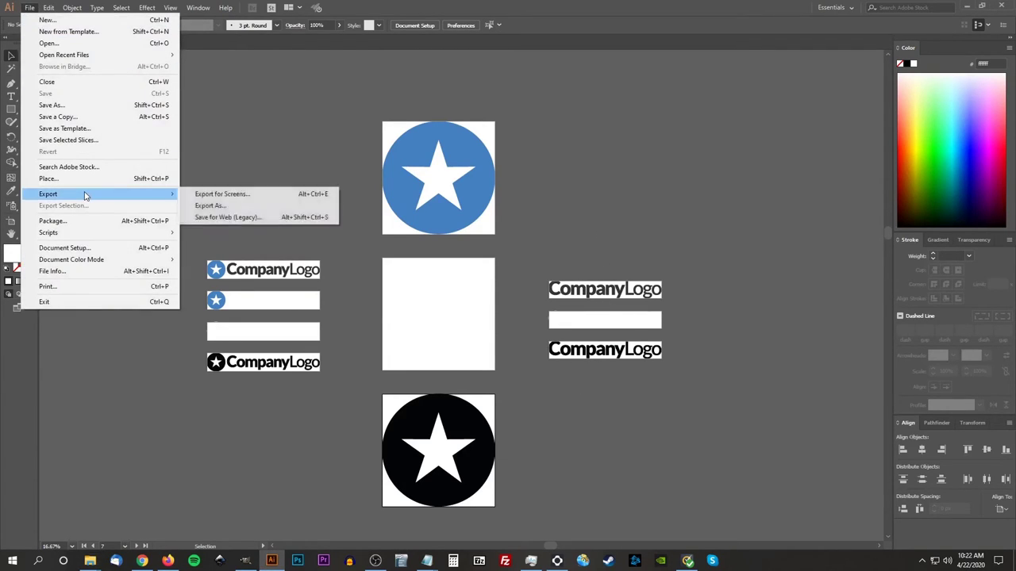
pyautogui.click(269, 205)
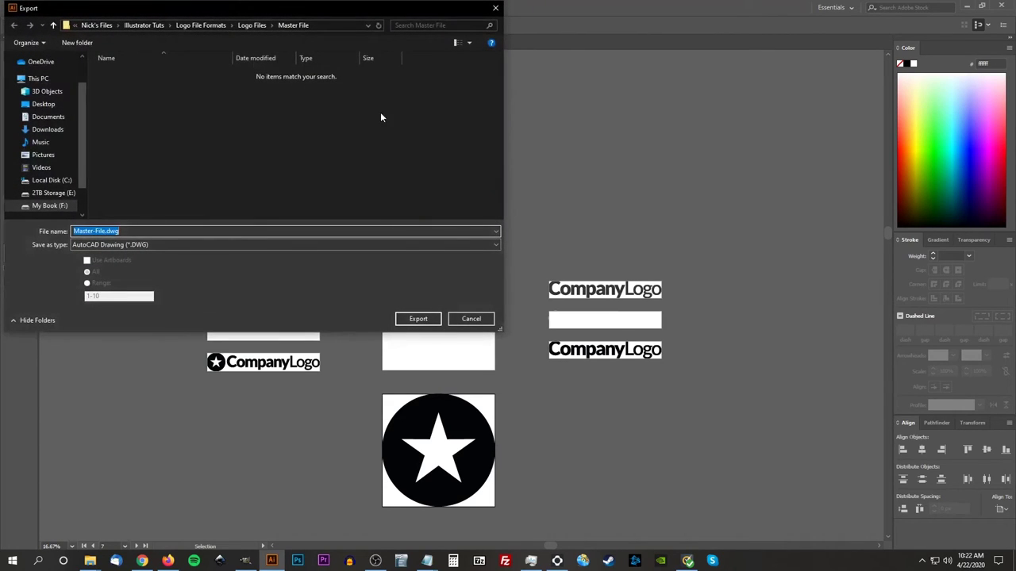
pyautogui.click(471, 317)
# Step: Start Export for Screens and include only the color, white and black wordmark artboards
pyautogui.click(28, 8)
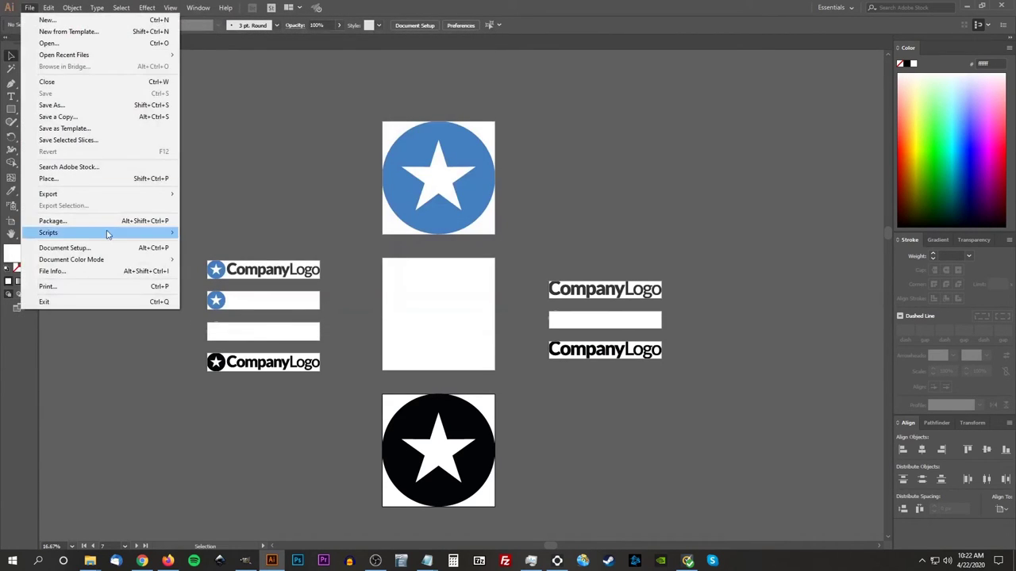
pyautogui.moveTo(105, 194)
pyautogui.click(219, 196)
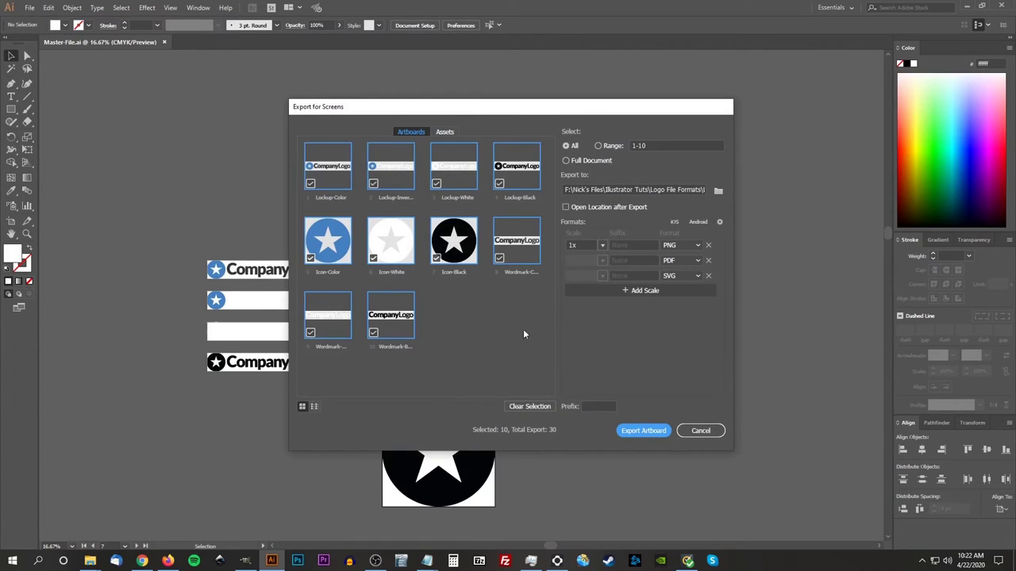
pyautogui.moveTo(508, 107); pyautogui.dragTo(497, 106)
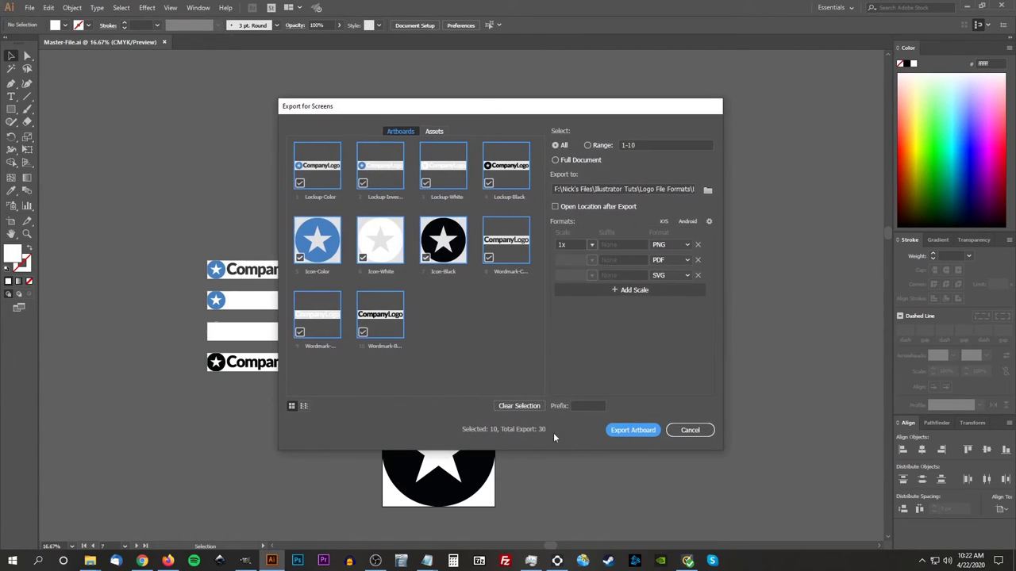
pyautogui.click(529, 406)
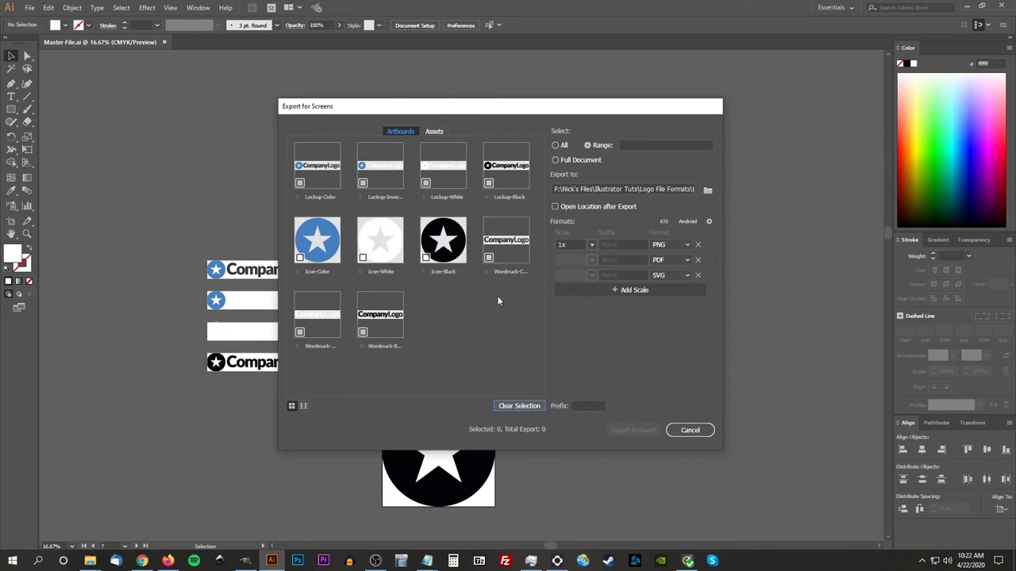
pyautogui.click(492, 257)
pyautogui.click(302, 334)
pyautogui.click(363, 334)
# Step: Set the export location to the Wordmark folder and export the wordmark artboards as 1x PNG, PDF and SVG
pyautogui.click(708, 192)
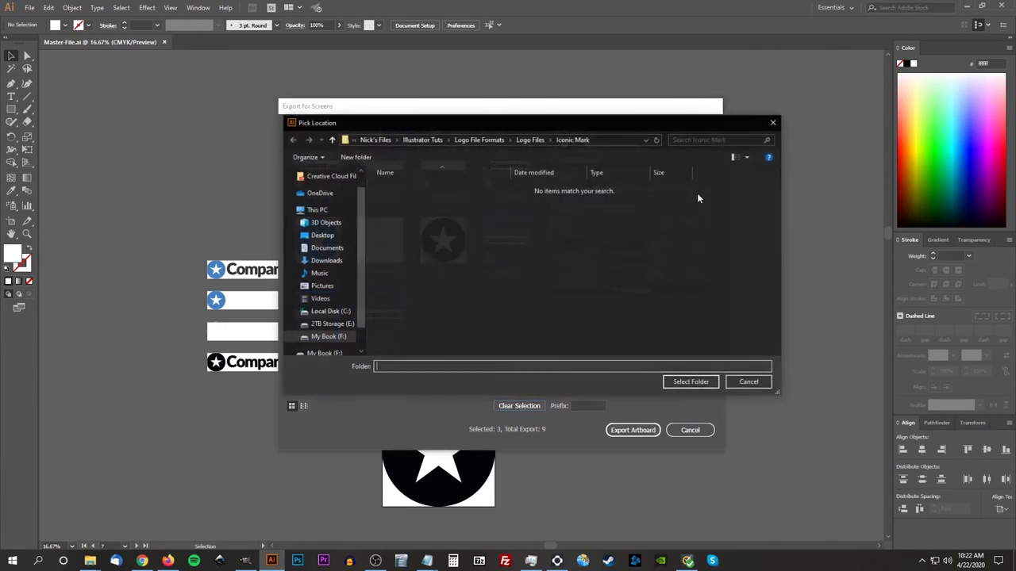
pyautogui.doubleClick(416, 221)
pyautogui.click(689, 382)
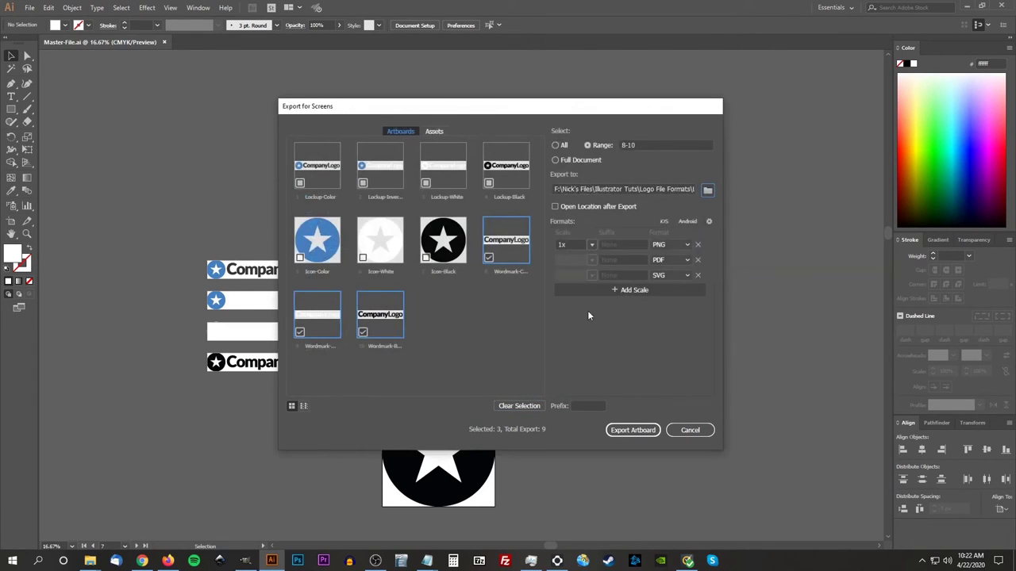
pyautogui.click(633, 431)
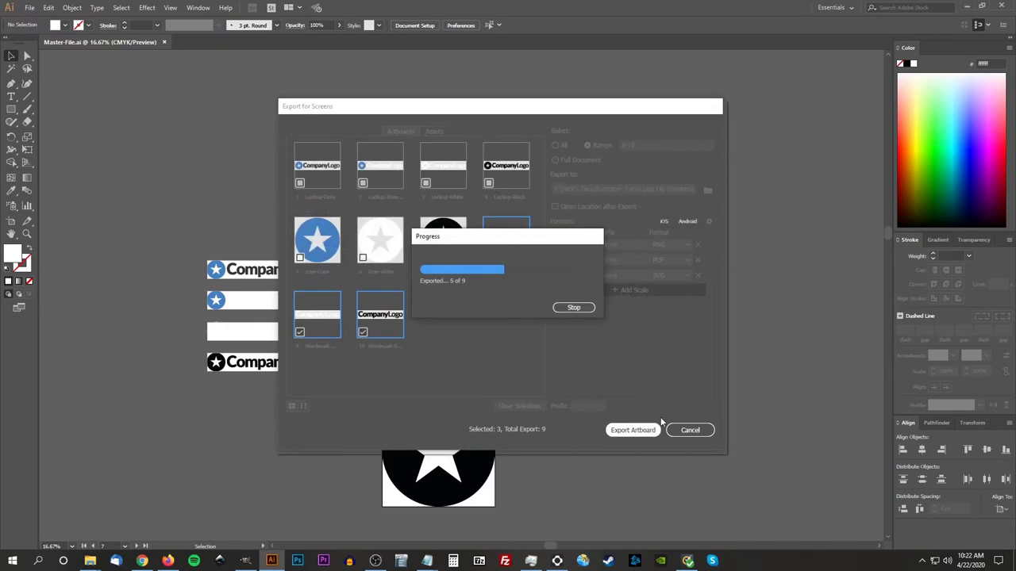
# Step: Check the exported files in the Wordmark folder in File Explorer and return to the Logo Files folder
pyautogui.click(89, 561)
pyautogui.moveTo(970, 109); pyautogui.dragTo(550, 112)
pyautogui.click(527, 141)
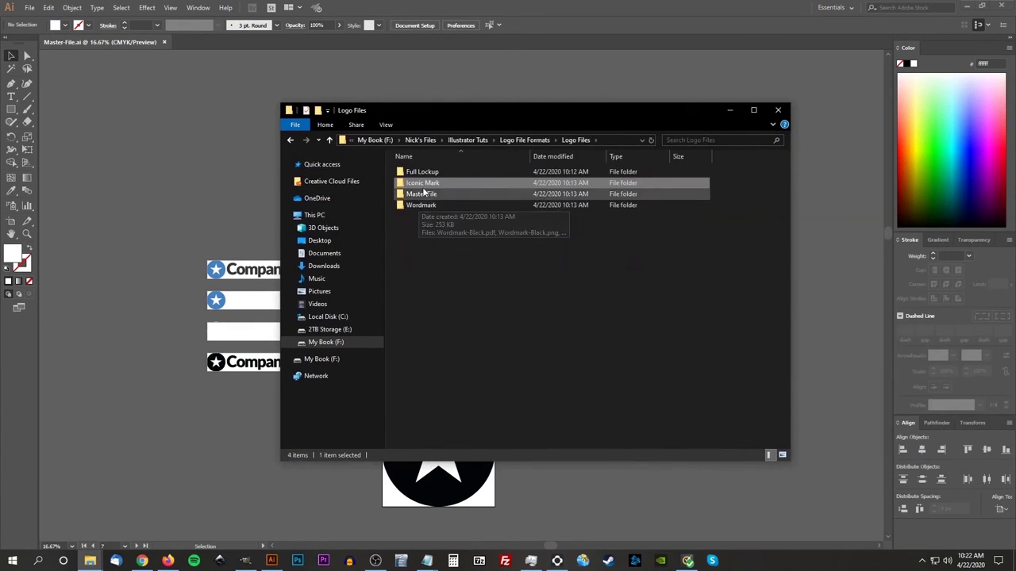
pyautogui.doubleClick(429, 204)
pyautogui.hotkey('alt', 'Left')
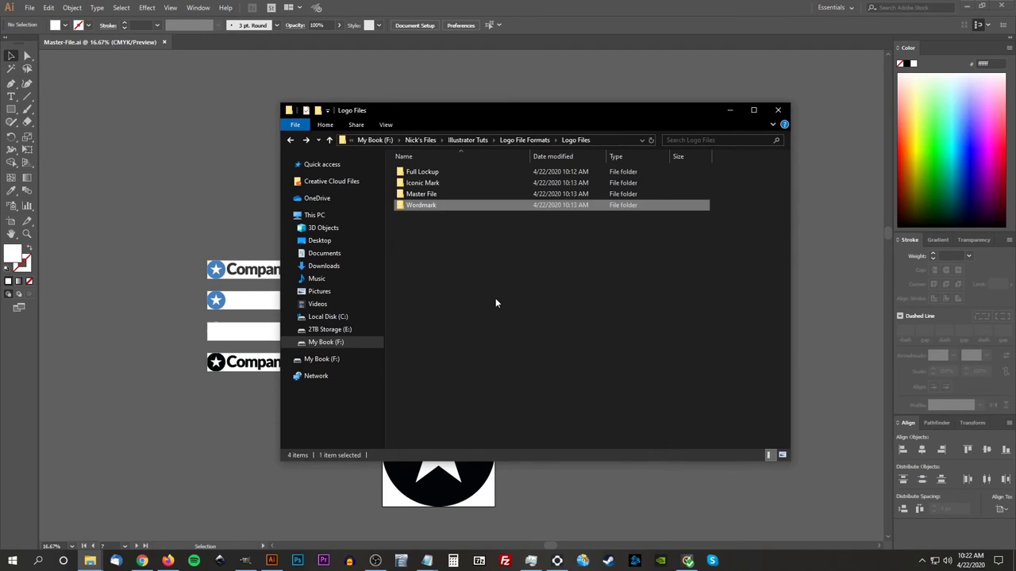
pyautogui.click(495, 301)
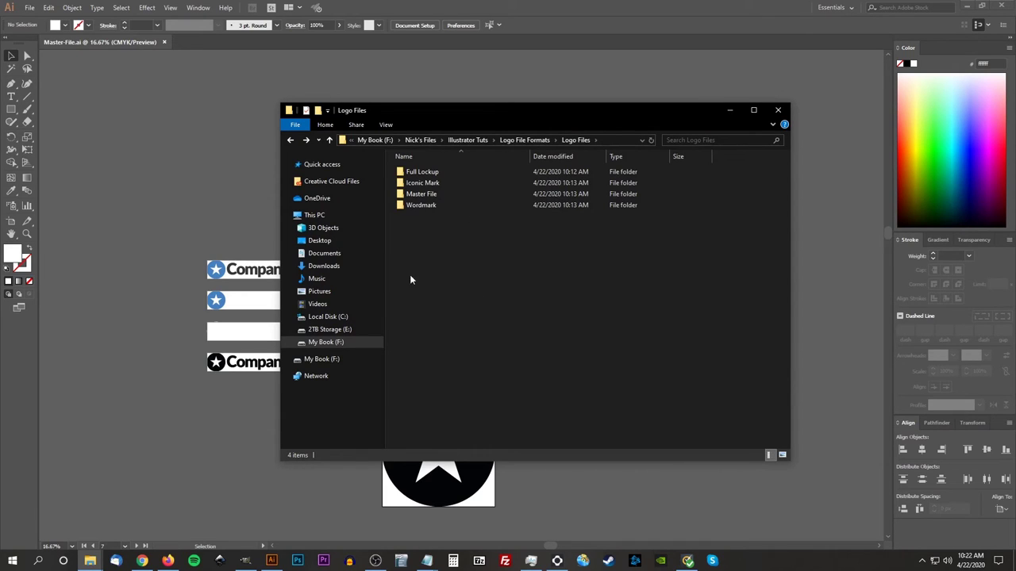
# Step: Switch to Chrome and read through LogoFormatGuide.pdf, from the cover through the included formats to the support page
pyautogui.click(142, 561)
pyautogui.scroll(5, 828, 273)
pyautogui.scroll(4, 829, 271)
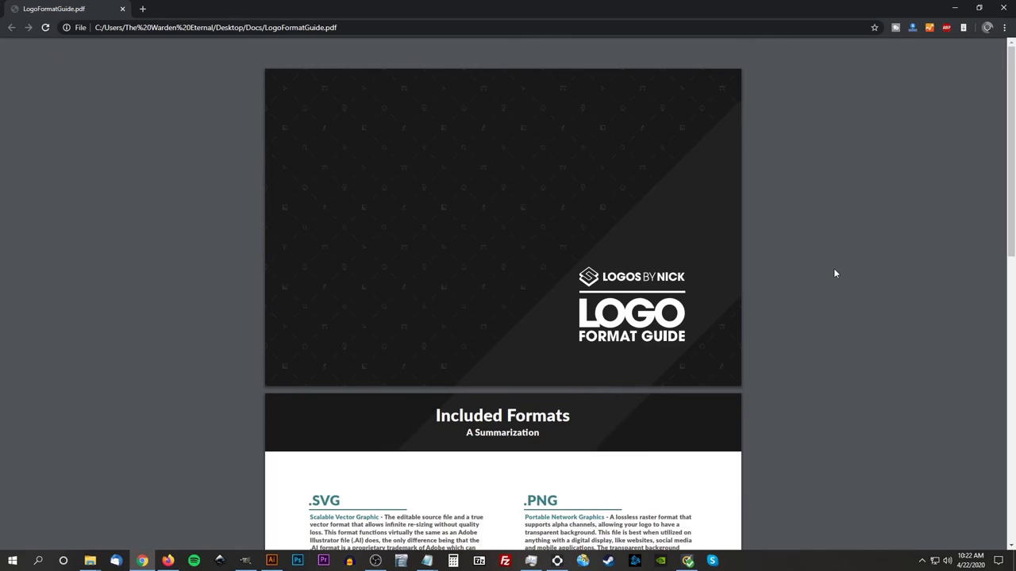
pyautogui.scroll(-4, 812, 273)
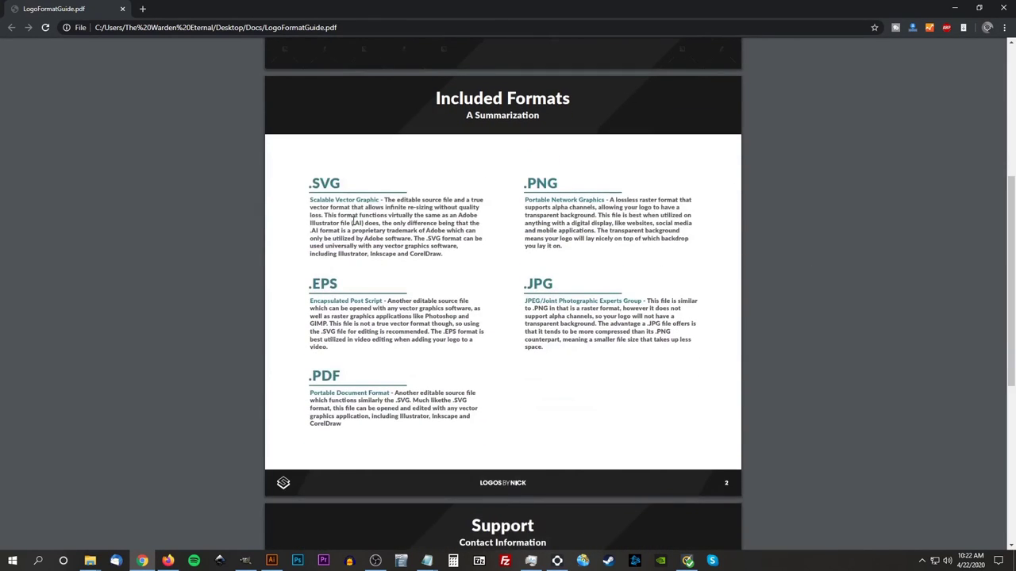
pyautogui.scroll(1, 712, 320)
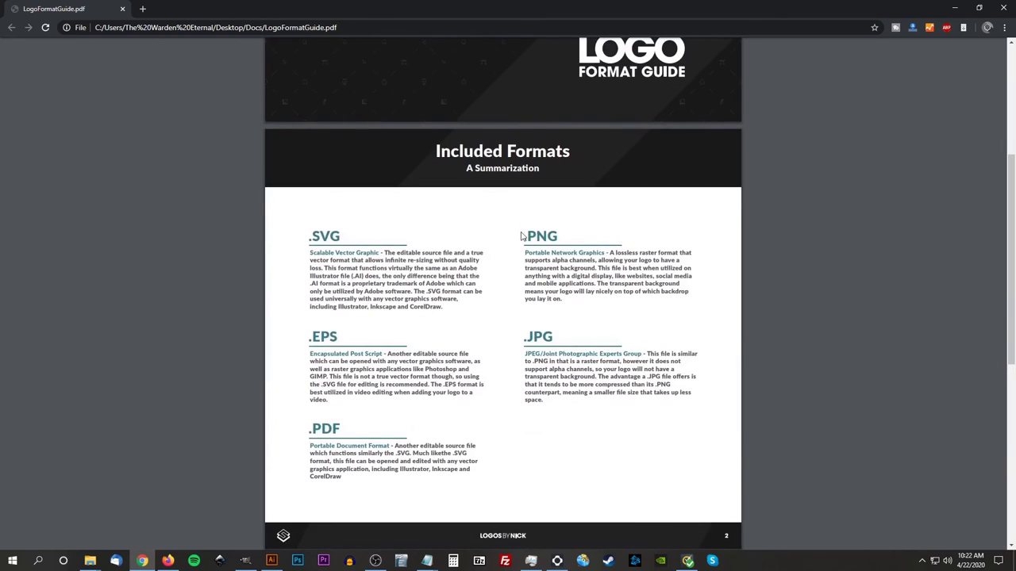
pyautogui.scroll(-5, 653, 267)
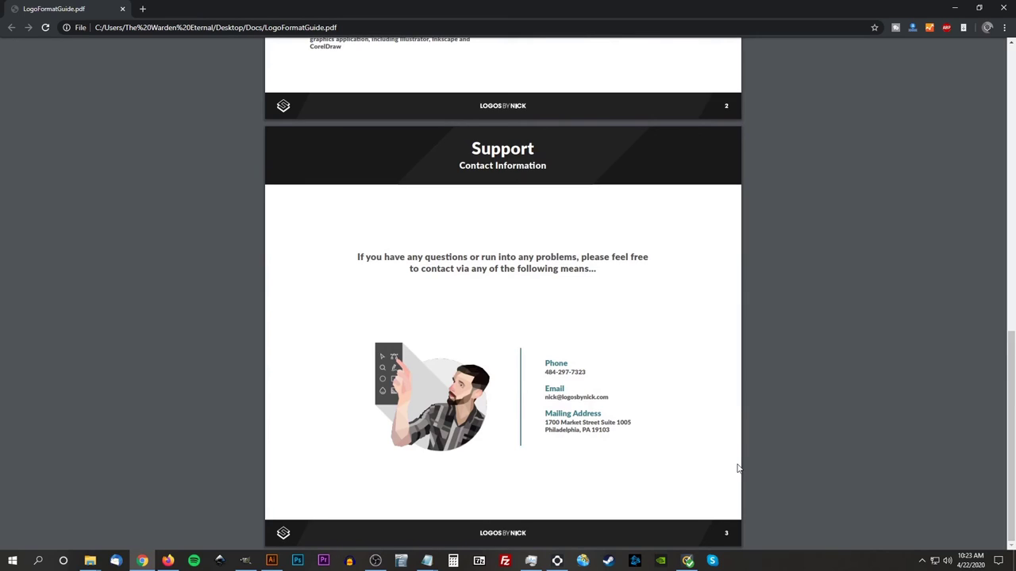
pyautogui.scroll(12, 759, 358)
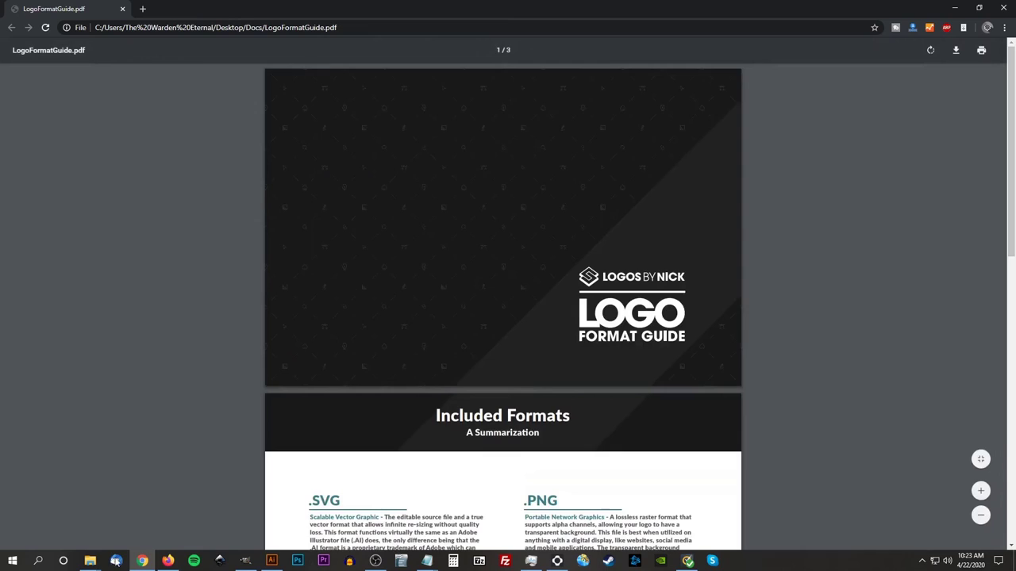
# Step: Copy LogoFormatGuide.pdf from the Docs folder into the Logo Files folder in File Explorer
pyautogui.click(90, 561)
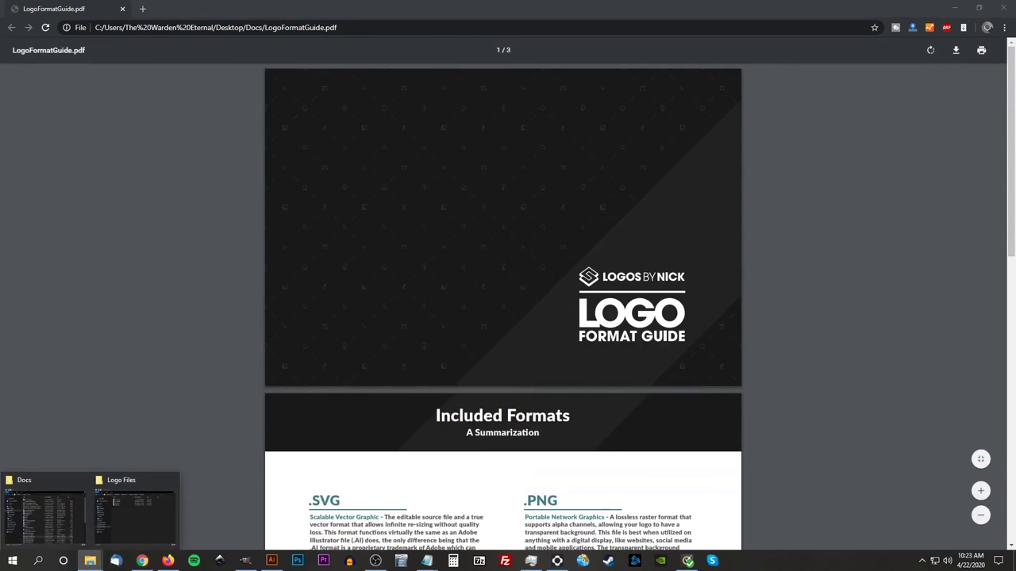
pyautogui.click(135, 512)
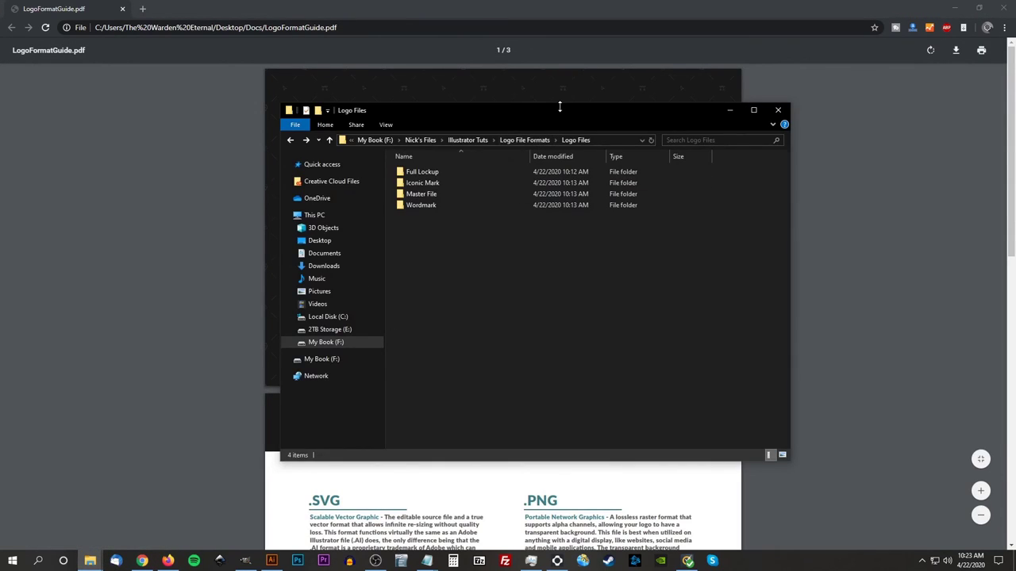
pyautogui.moveTo(556, 117); pyautogui.dragTo(534, 119)
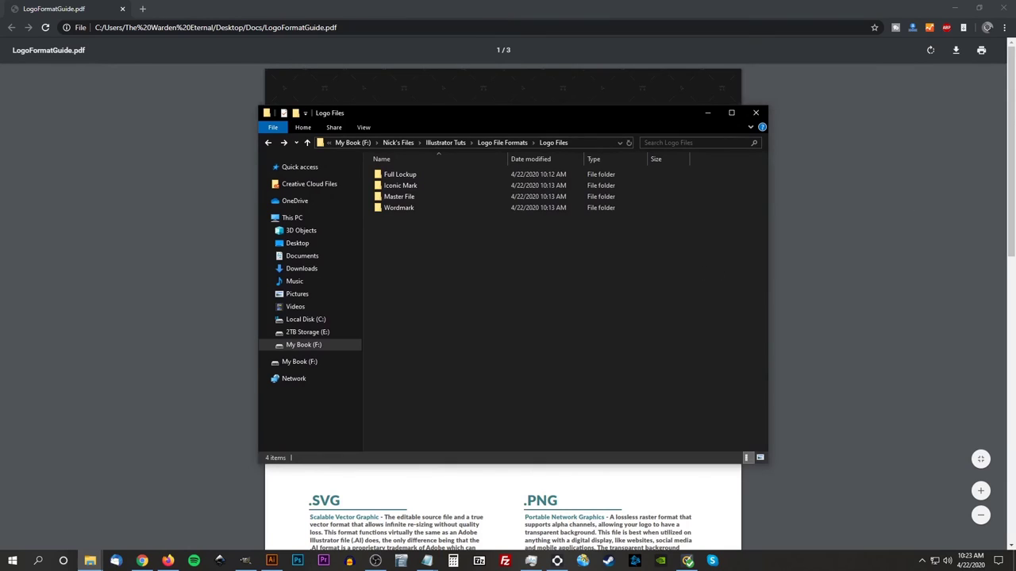
pyautogui.hotkey('alt', 'Tab')
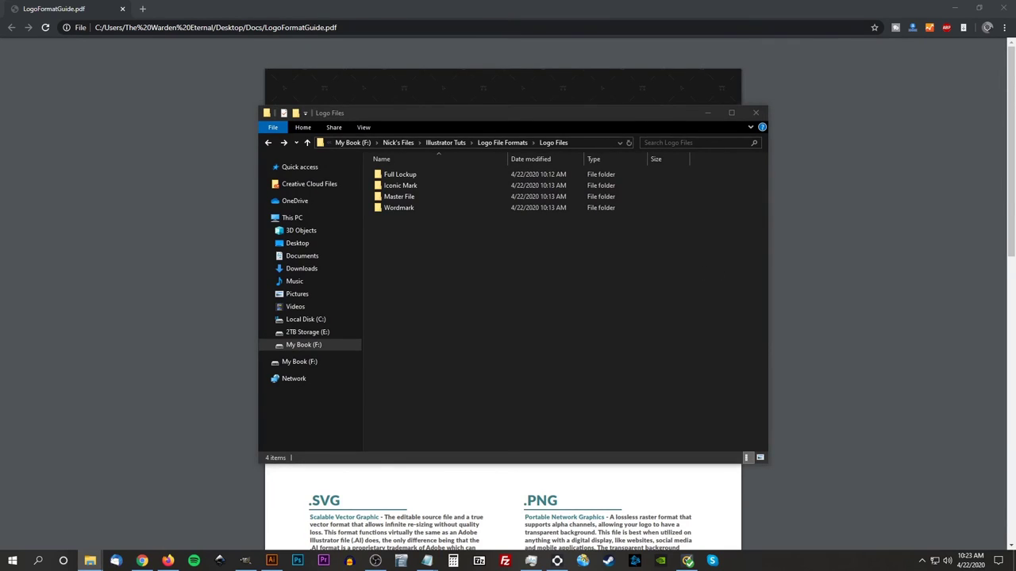
pyautogui.click(508, 275)
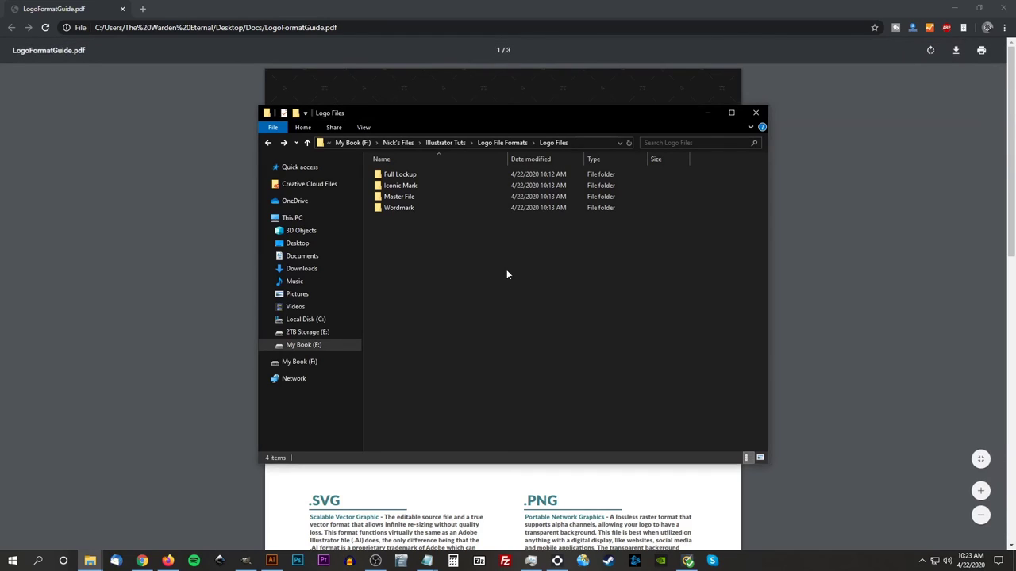
pyautogui.hotkey('ctrl', 'v')
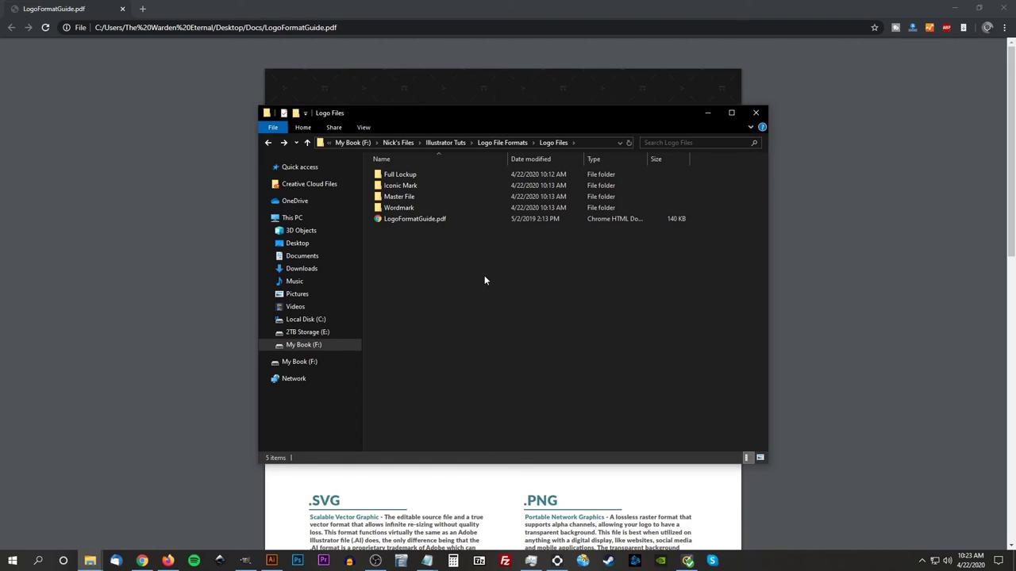
# Step: Go up to the Logo File Formats folder in File Explorer and look inside its Logo Files folder
pyautogui.click(272, 561)
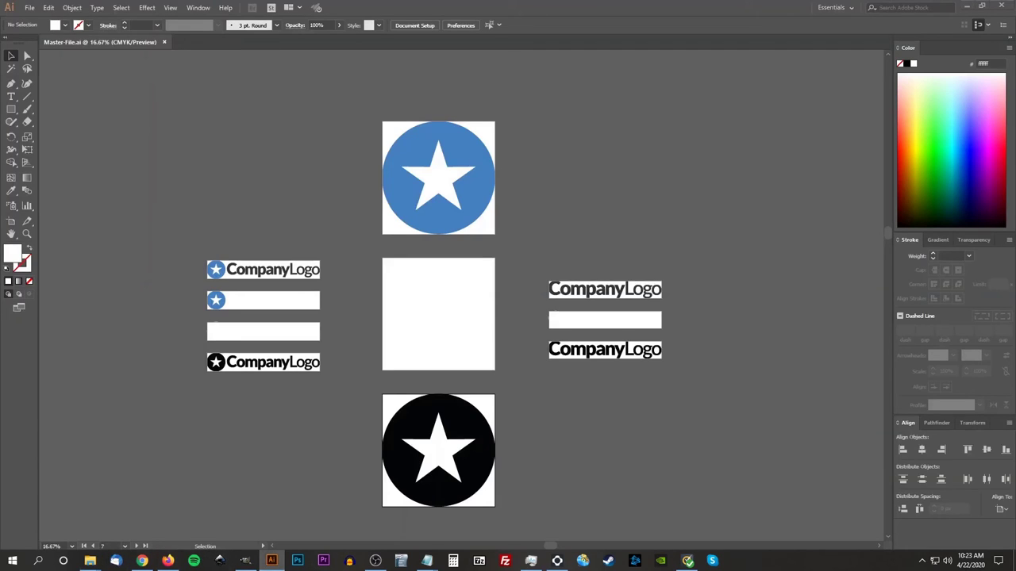
pyautogui.hotkey('alt', 'Tab')
pyautogui.moveTo(583, 117); pyautogui.dragTo(510, 114)
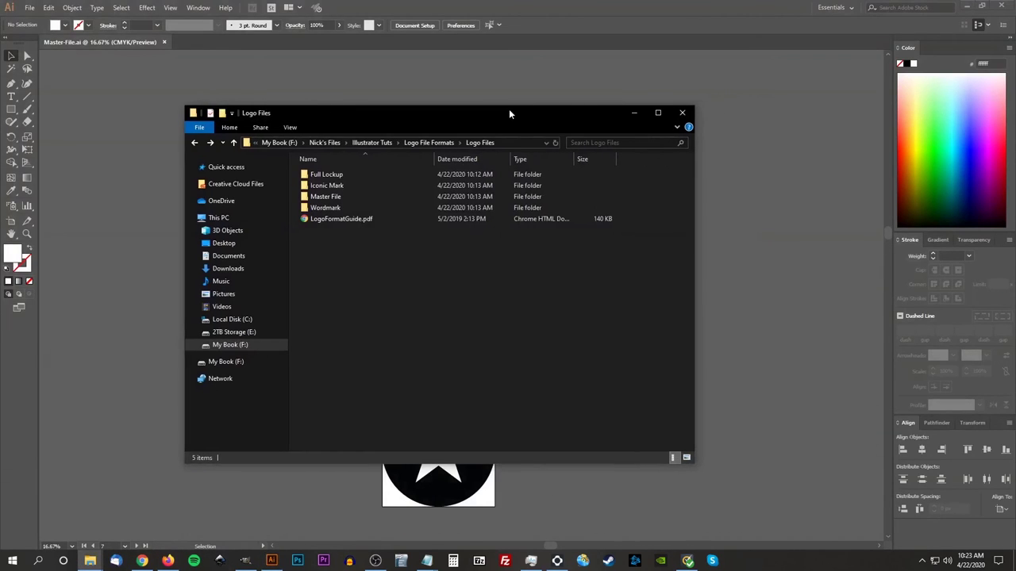
pyautogui.click(420, 142)
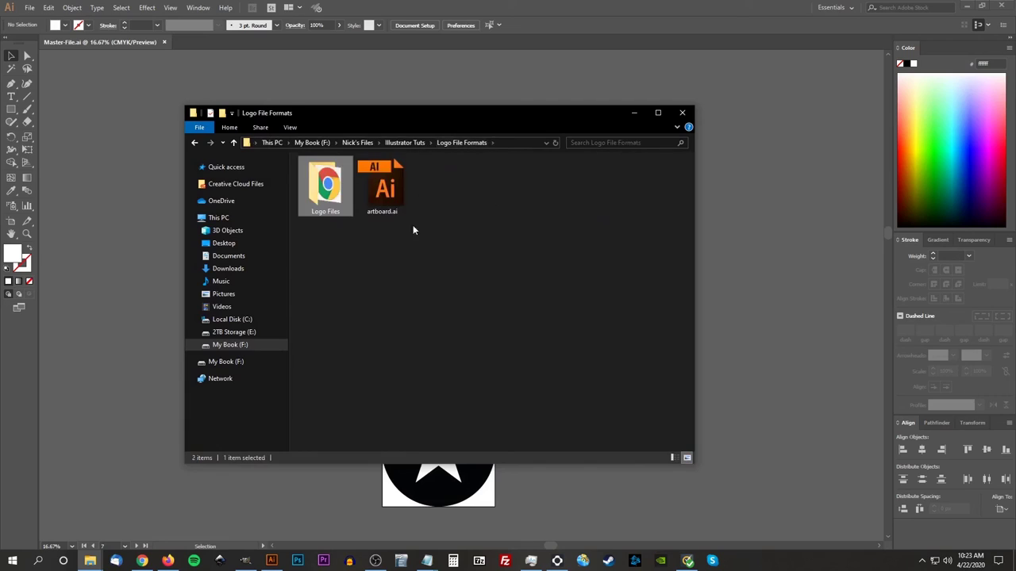
pyautogui.click(329, 203)
pyautogui.doubleClick(329, 202)
pyautogui.hotkey('alt', 'Left')
pyautogui.click(434, 281)
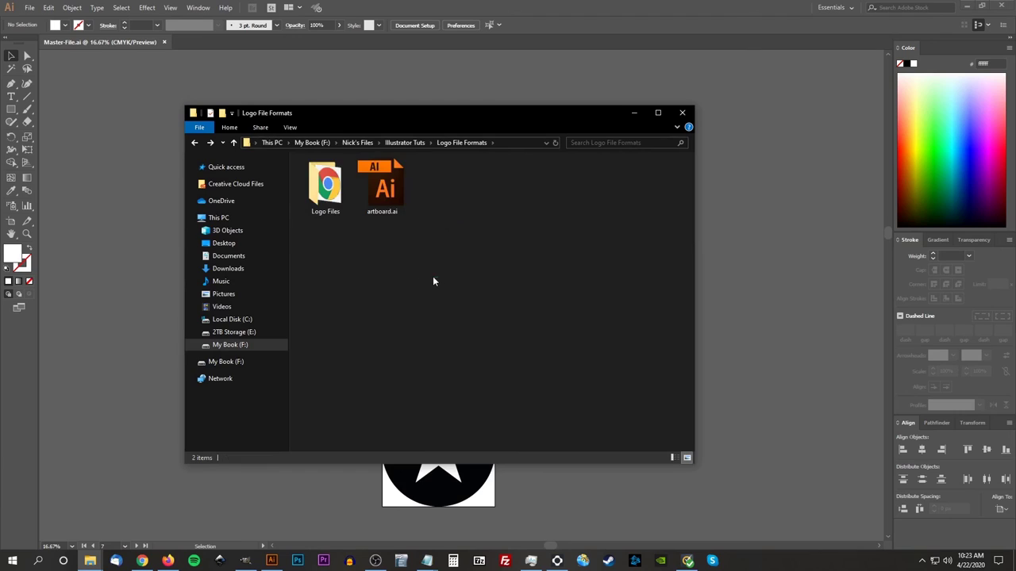
# Step: Compress the Logo Files folder with 7-Zip into Logo Files.zip in zip format, close 7-Zip and select the archive
pyautogui.click(478, 561)
pyautogui.moveTo(725, 94); pyautogui.dragTo(774, 80)
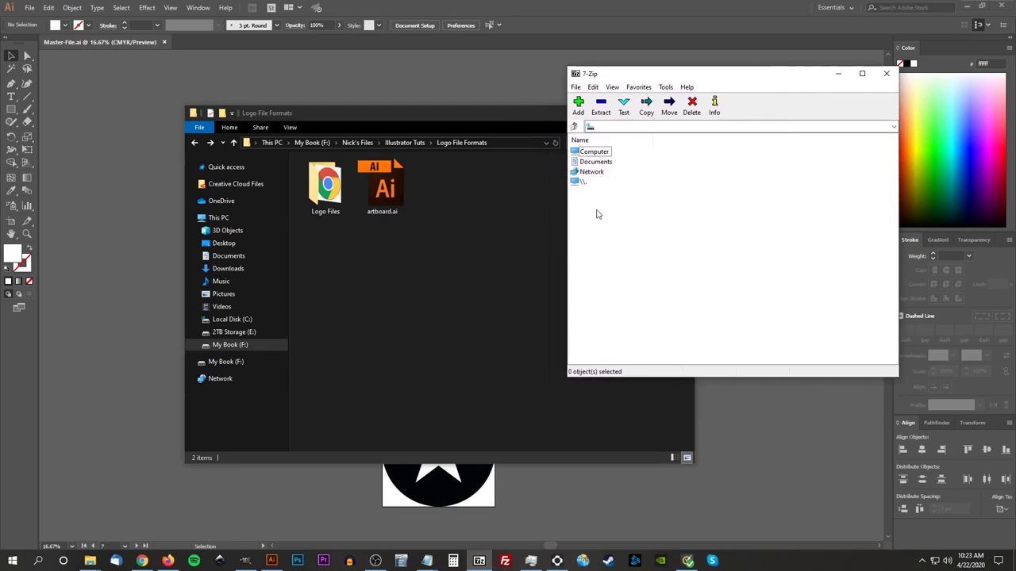
pyautogui.moveTo(329, 190); pyautogui.dragTo(737, 197)
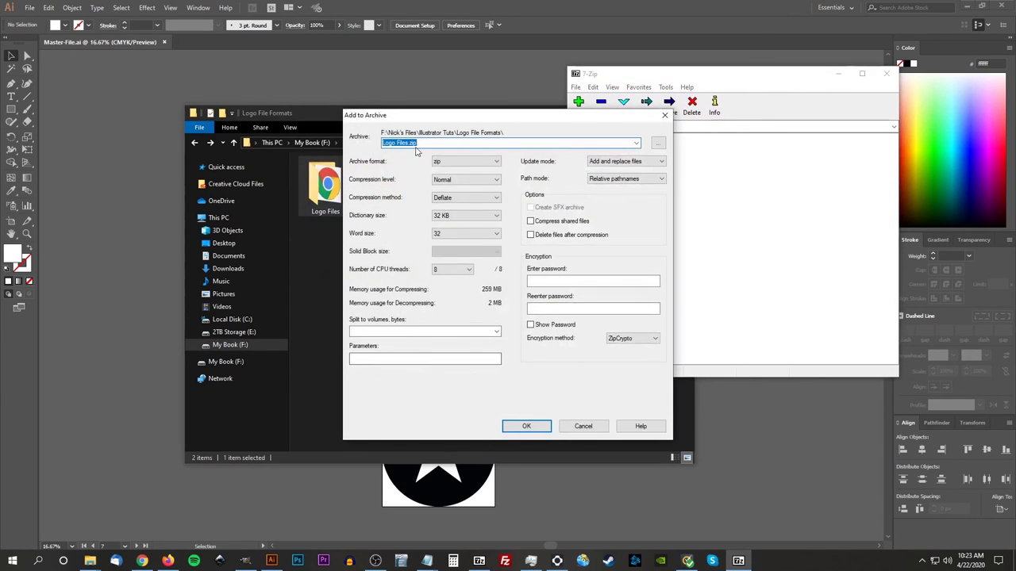
pyautogui.click(442, 164)
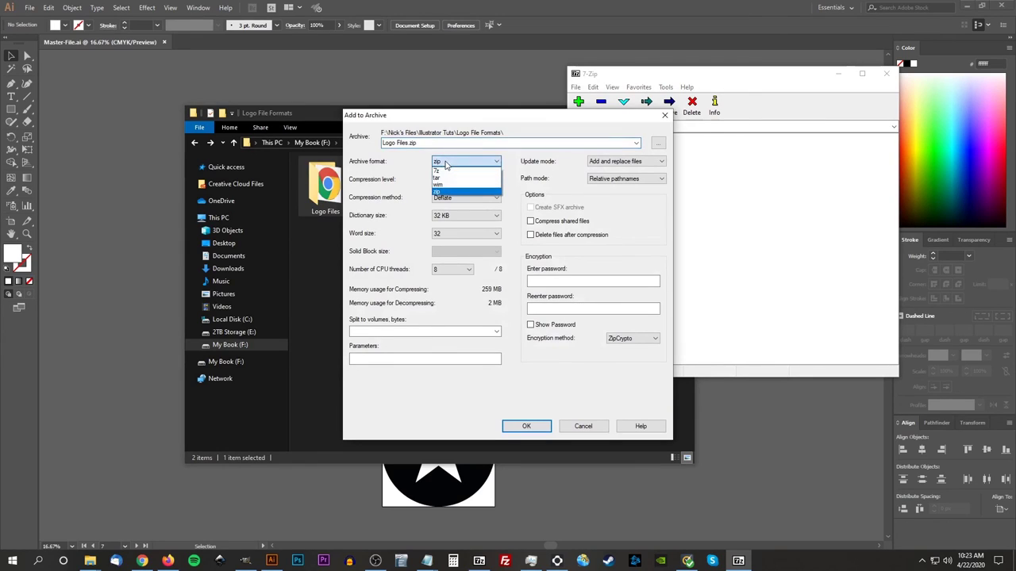
pyautogui.click(411, 170)
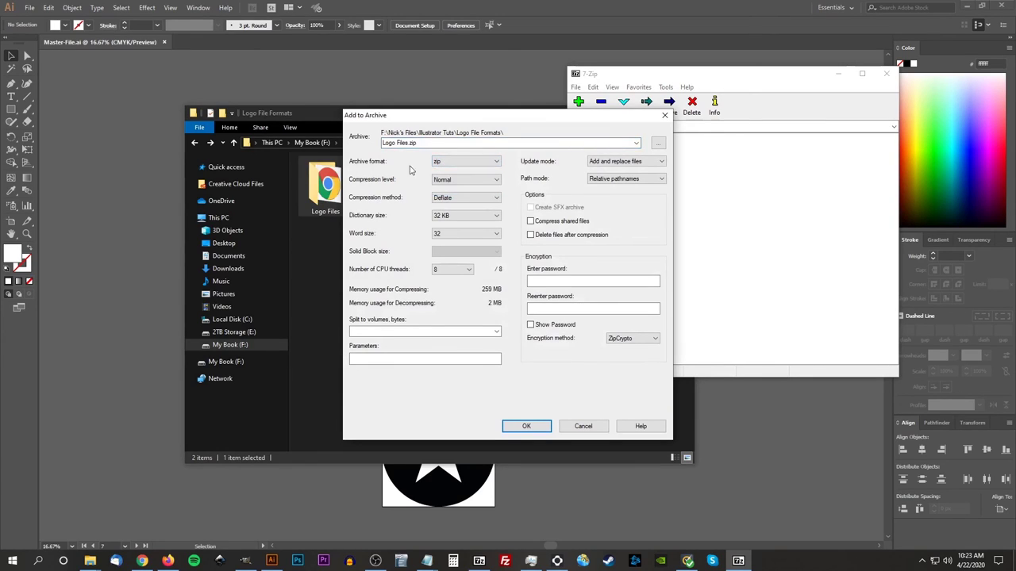
pyautogui.click(517, 425)
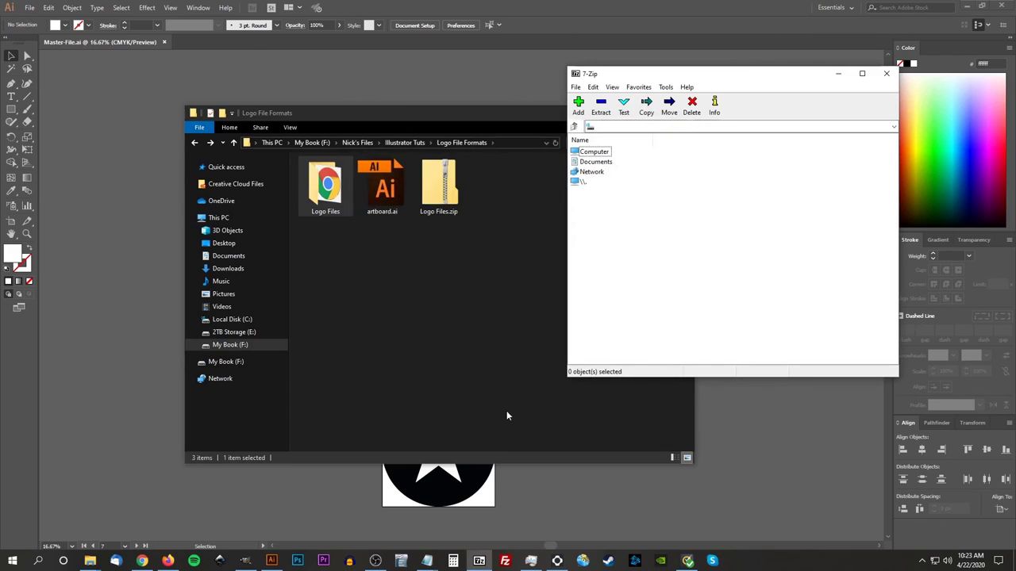
pyautogui.click(886, 73)
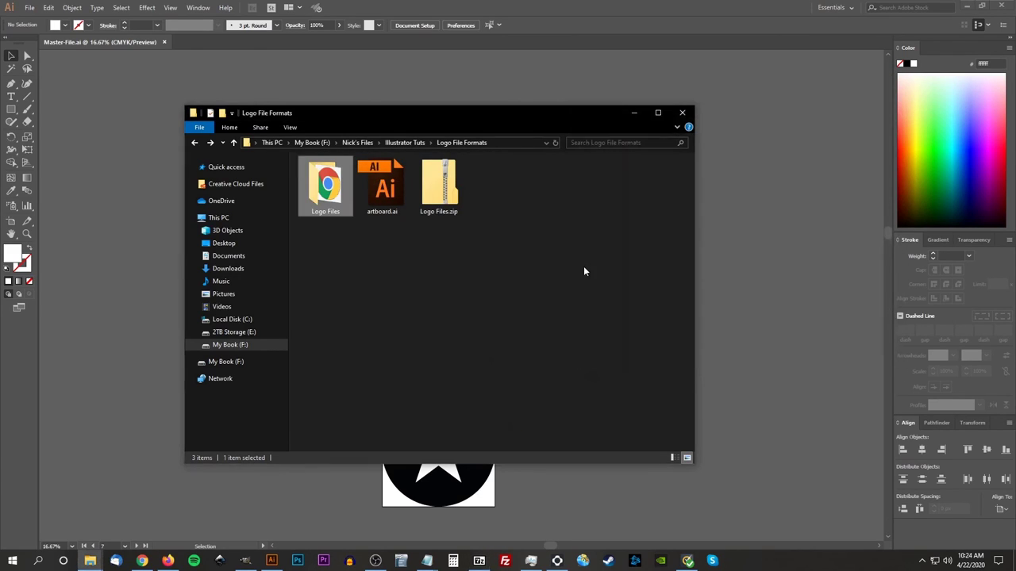
pyautogui.click(442, 194)
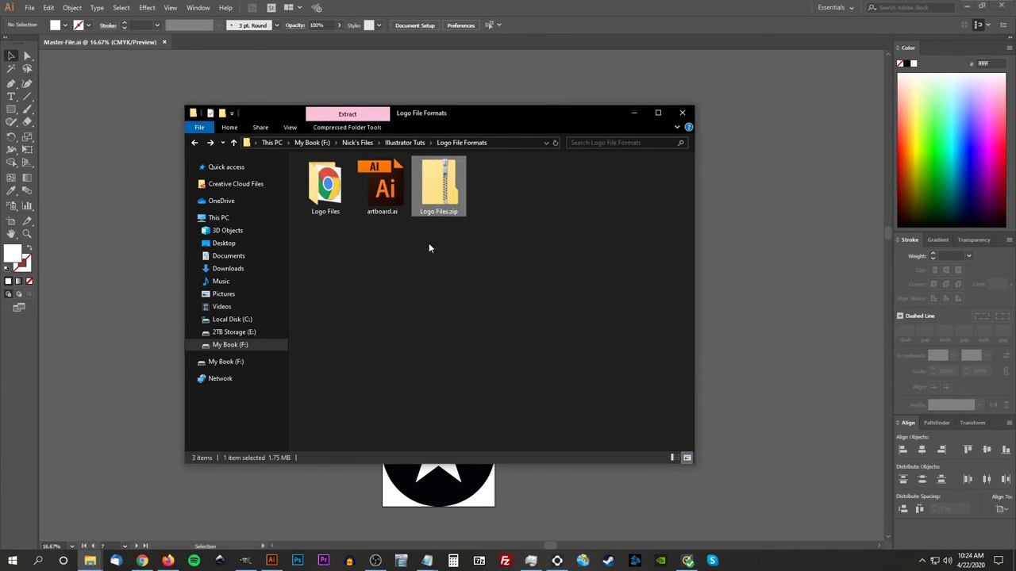